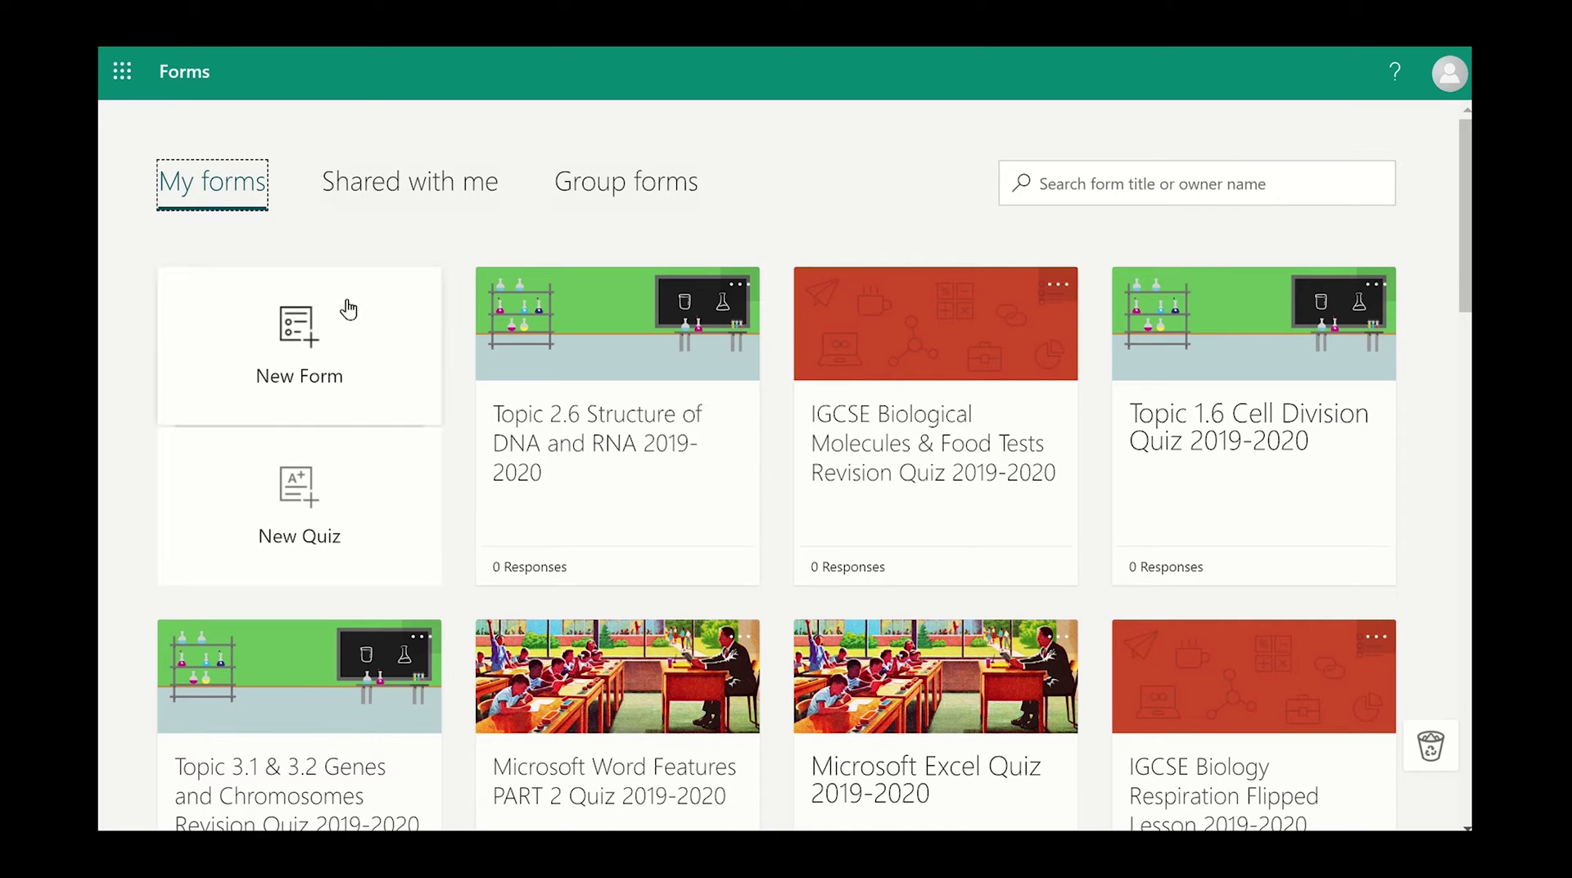
Start a blank form titled 'Protein synthesis' with description 'Please complete all of the questions below.'.
click(279, 344)
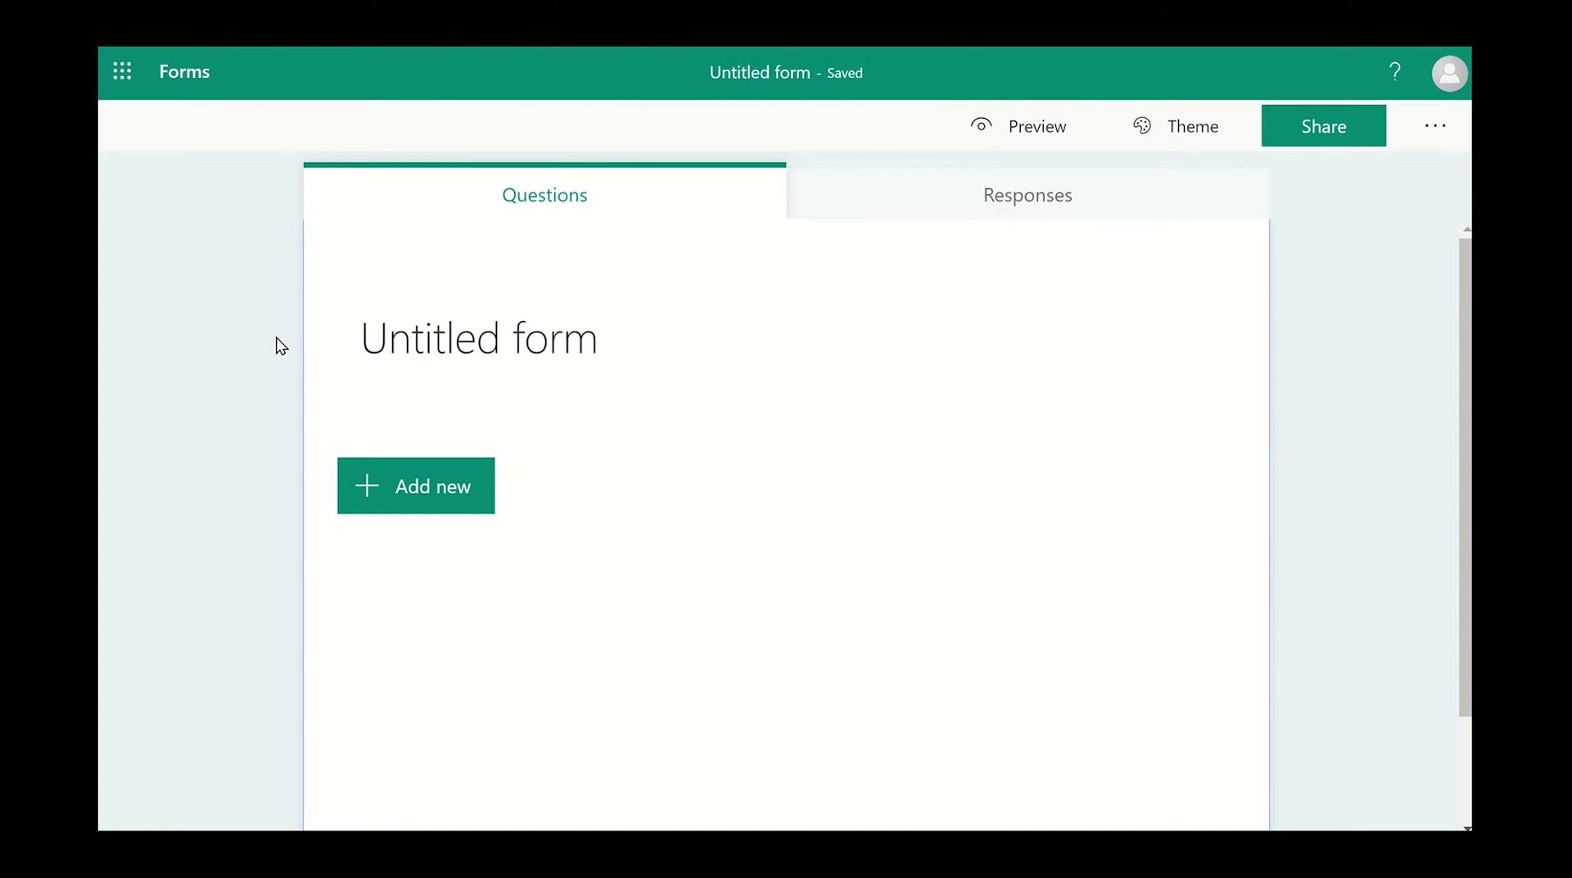
click(475, 346)
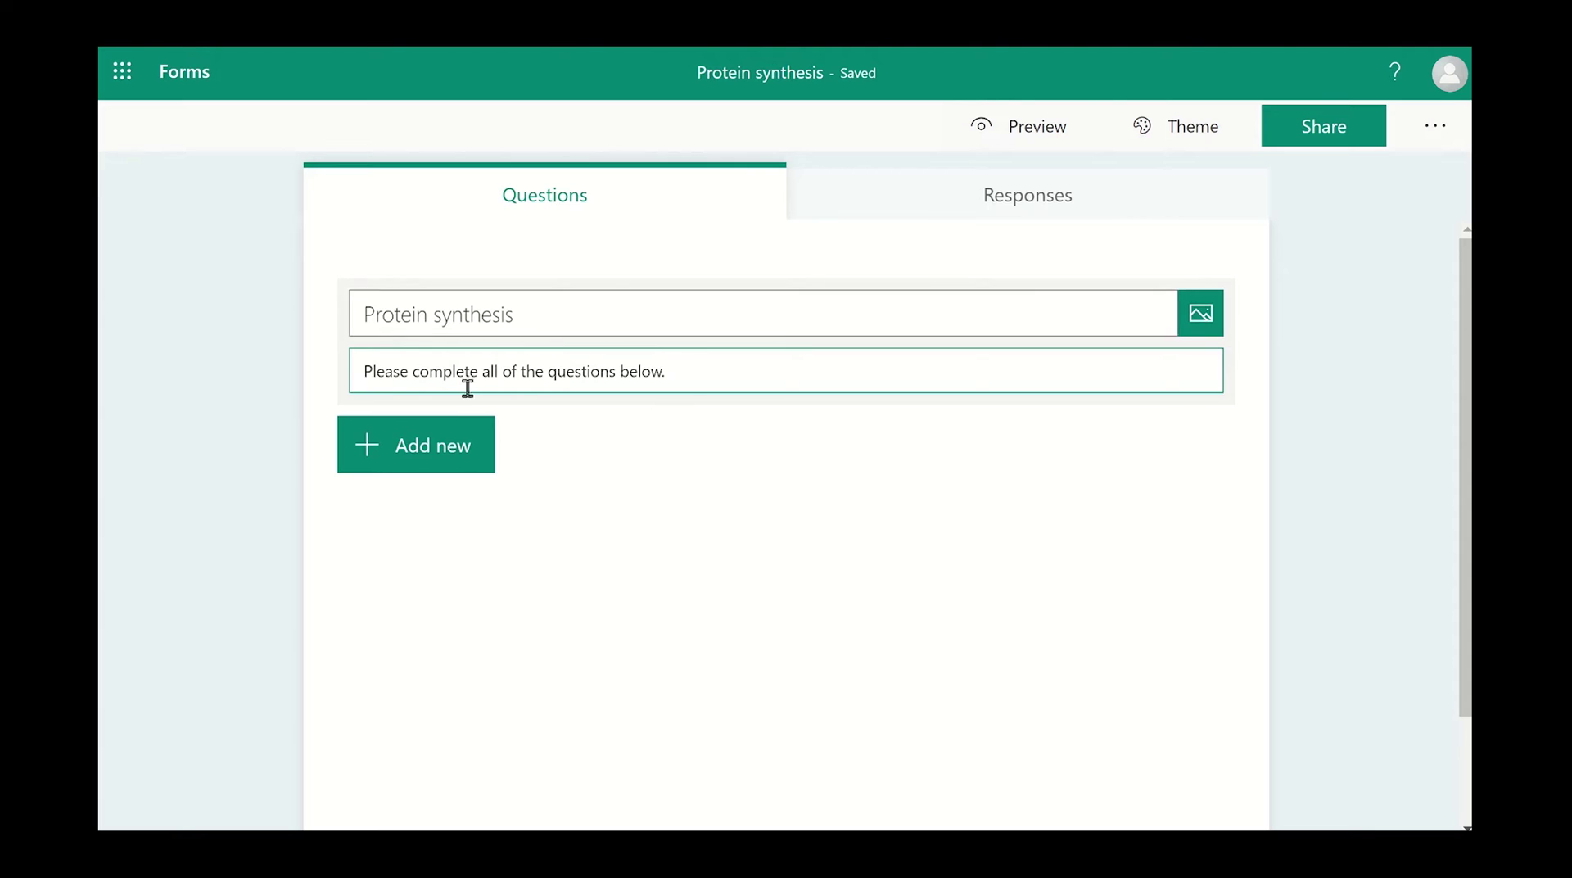
click(450, 441)
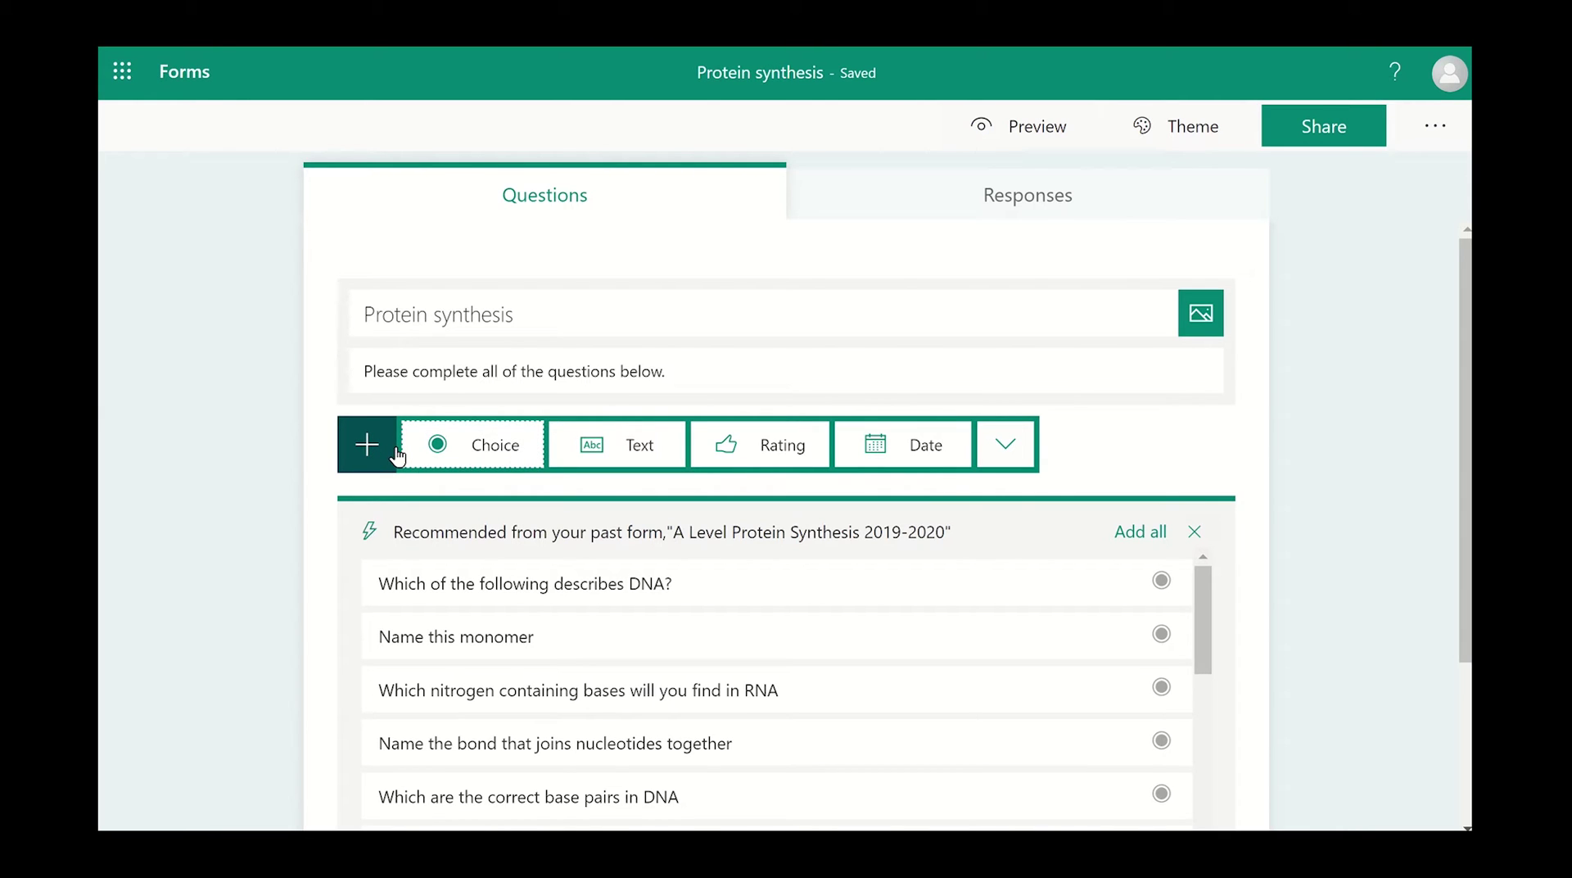
Add Choice question 'Which of the following can you do?' with three skill options, multiple answers, required, shuffled.
click(505, 447)
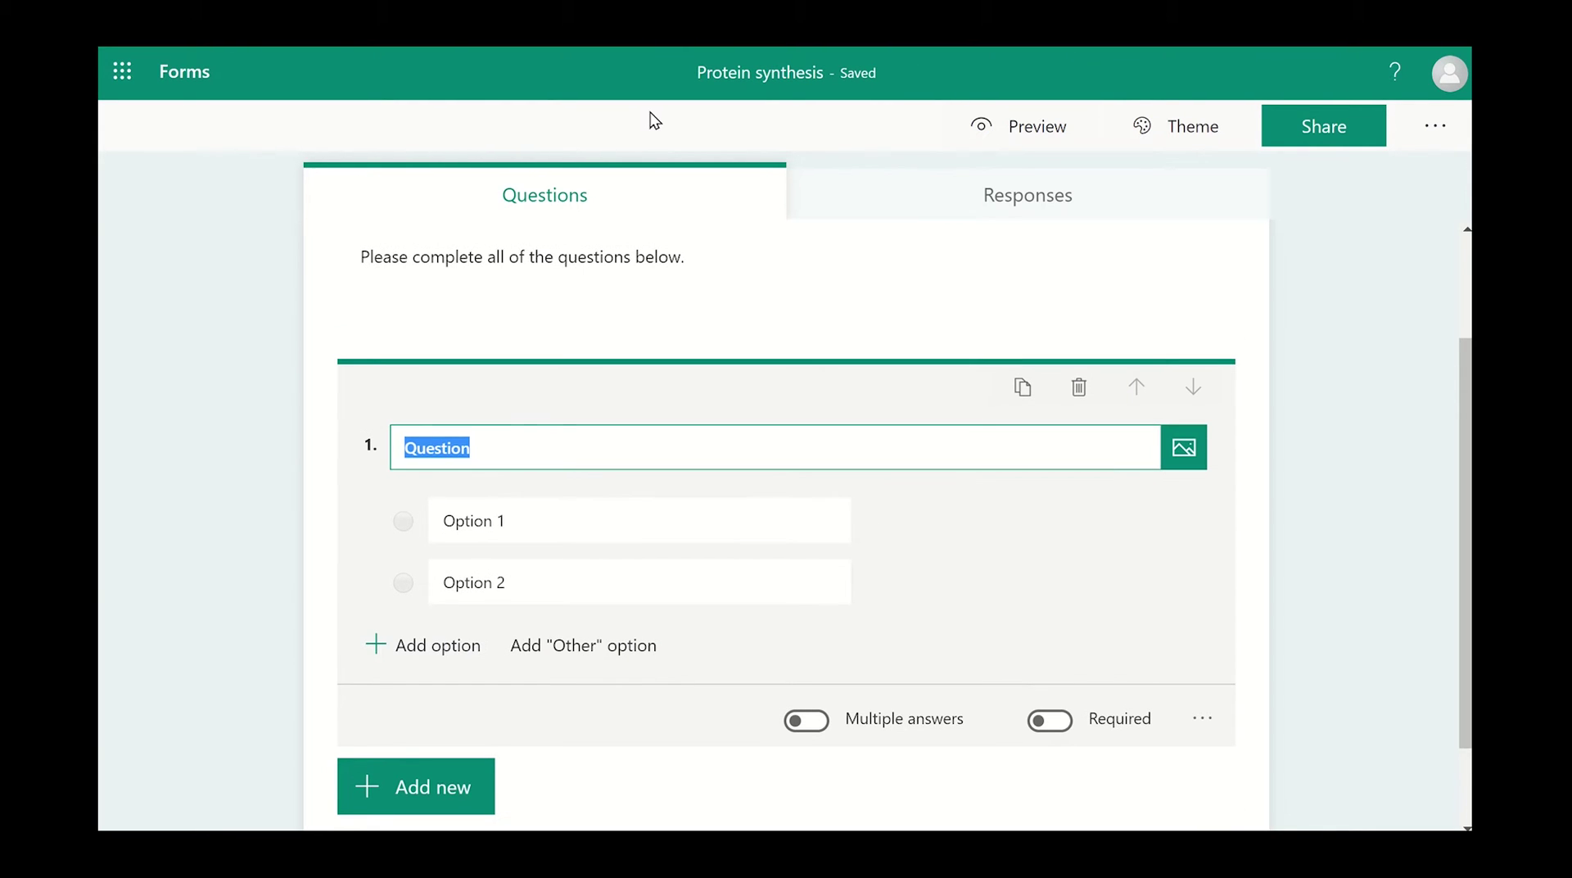
text(Wh)
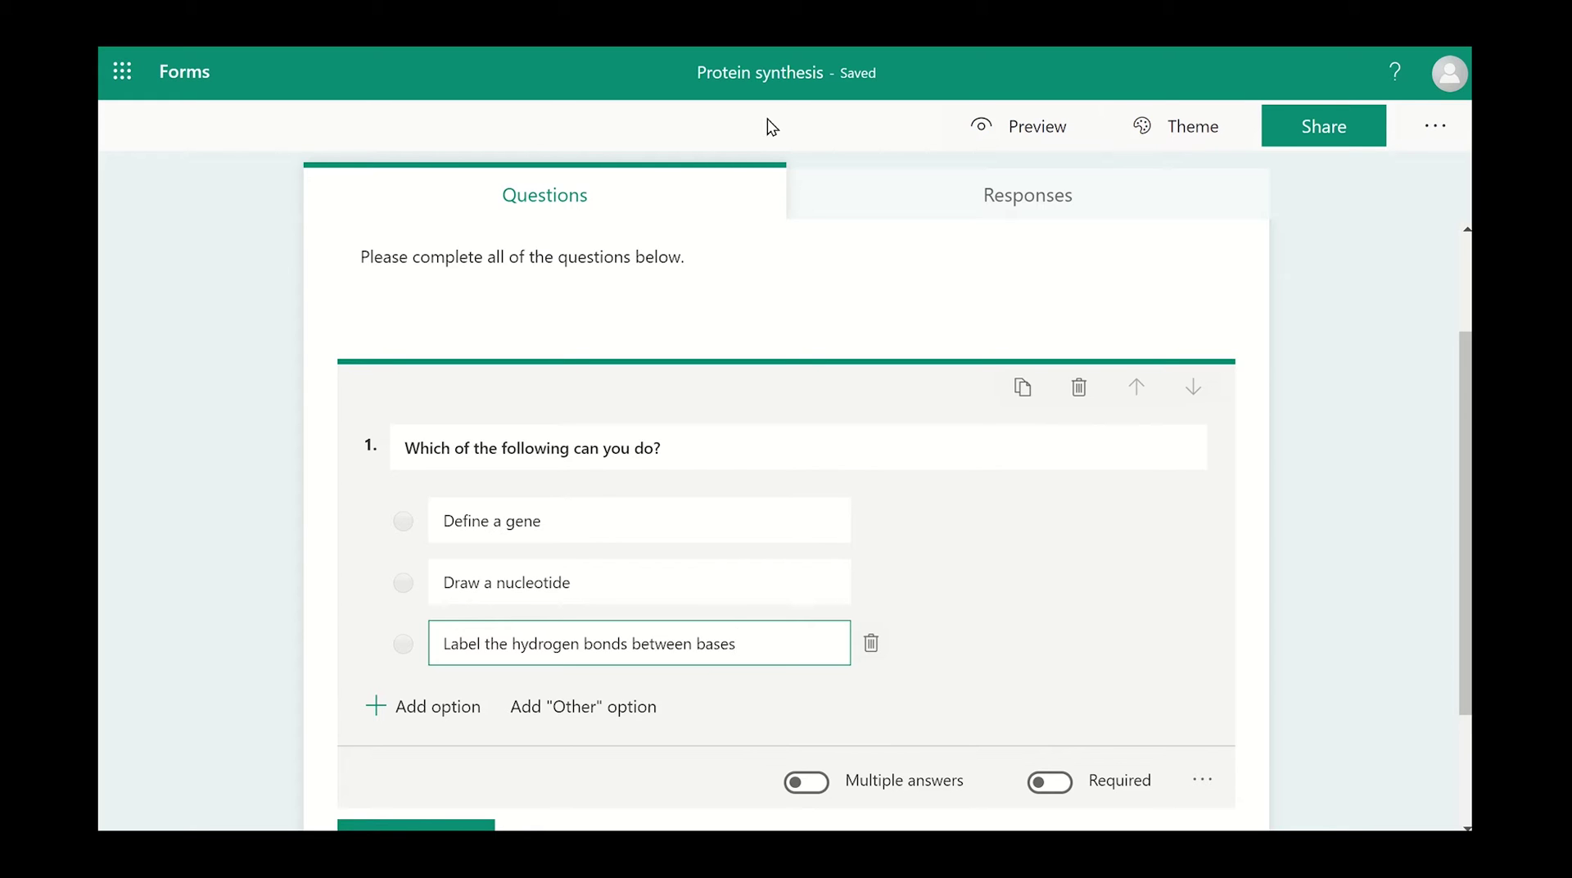
click(807, 786)
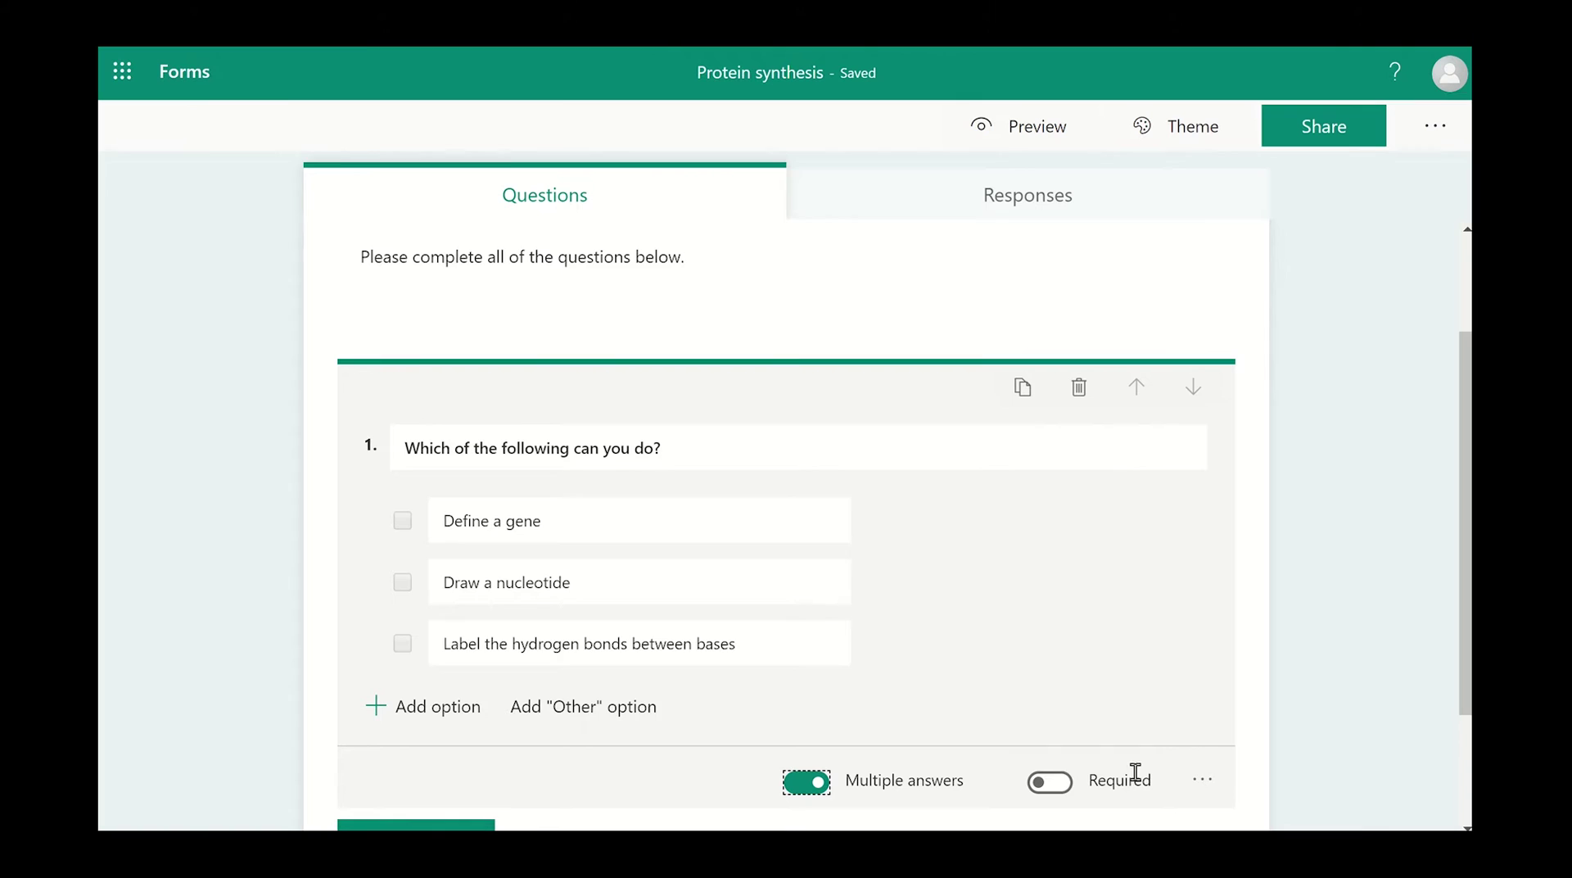
click(1050, 786)
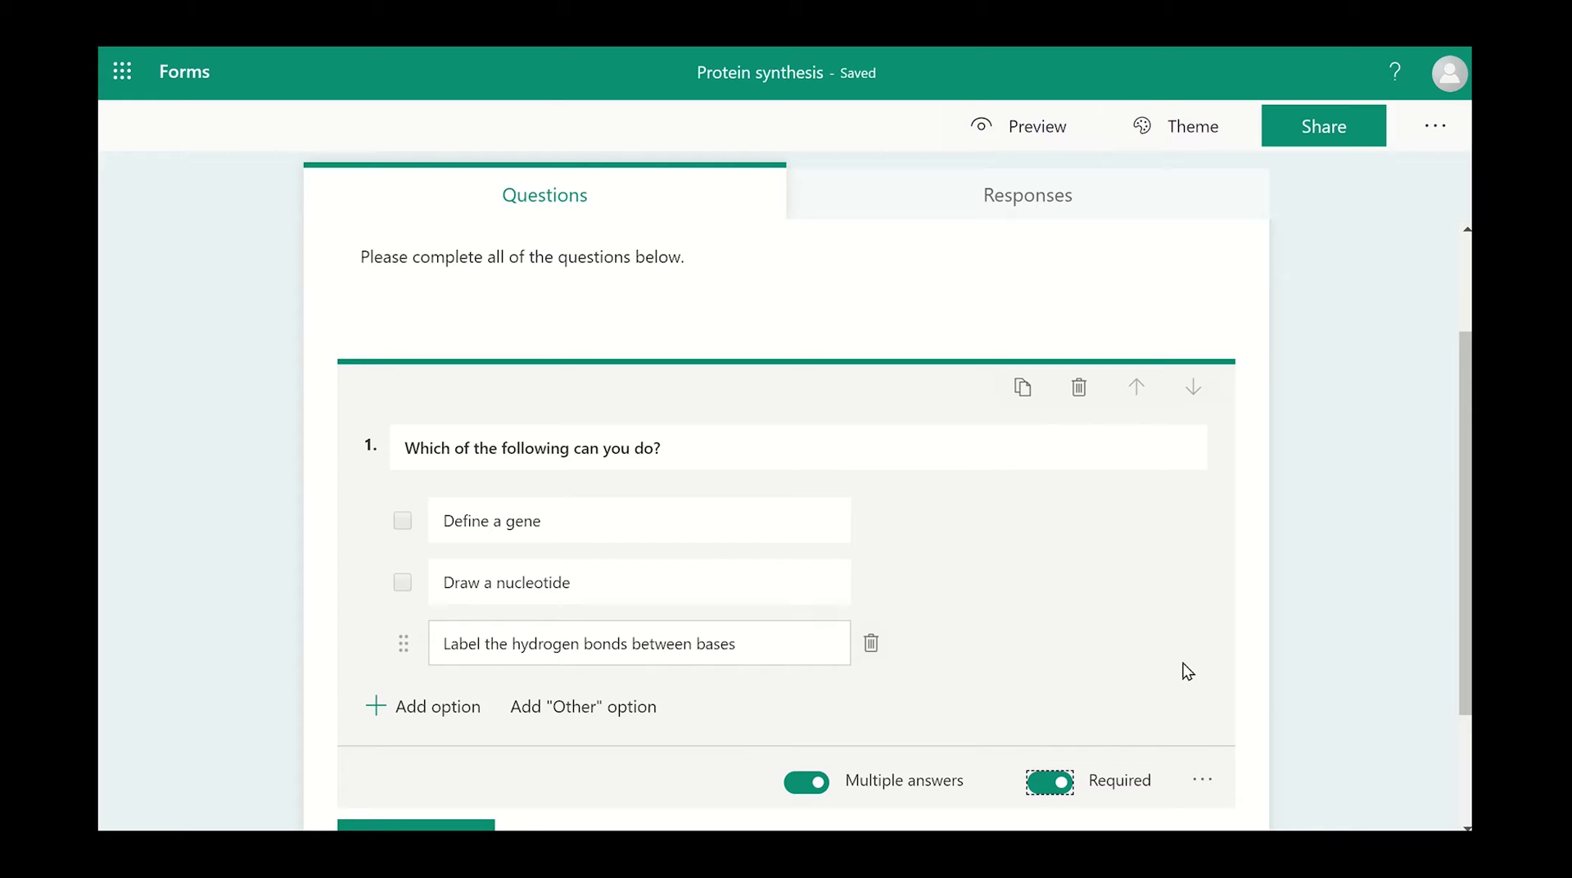
click(1203, 785)
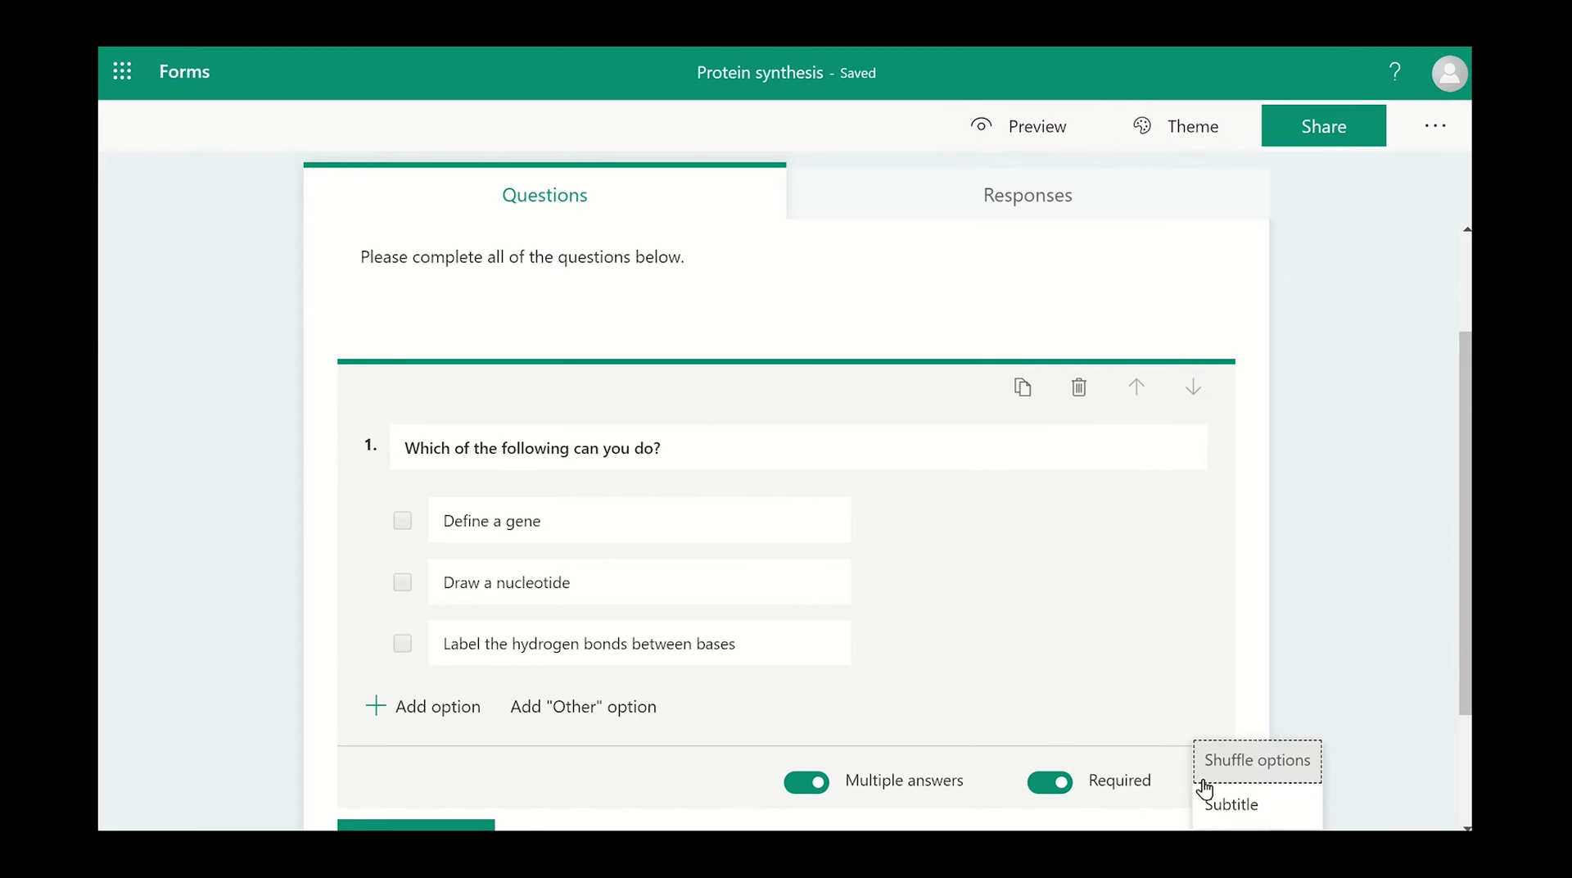
click(1272, 773)
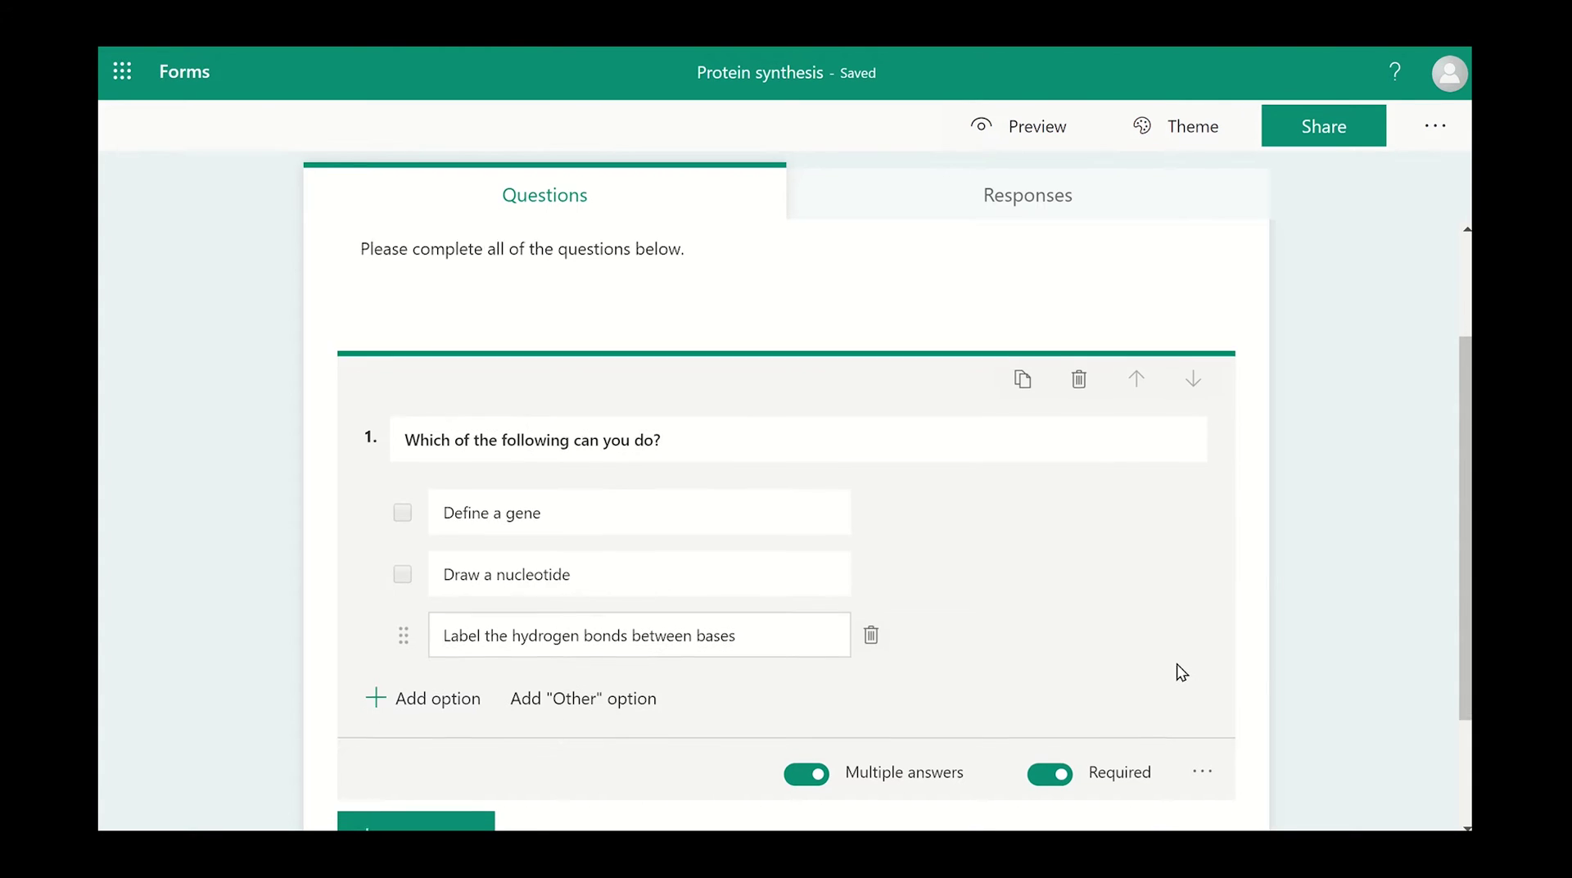
scroll(1175, 666, down, 2)
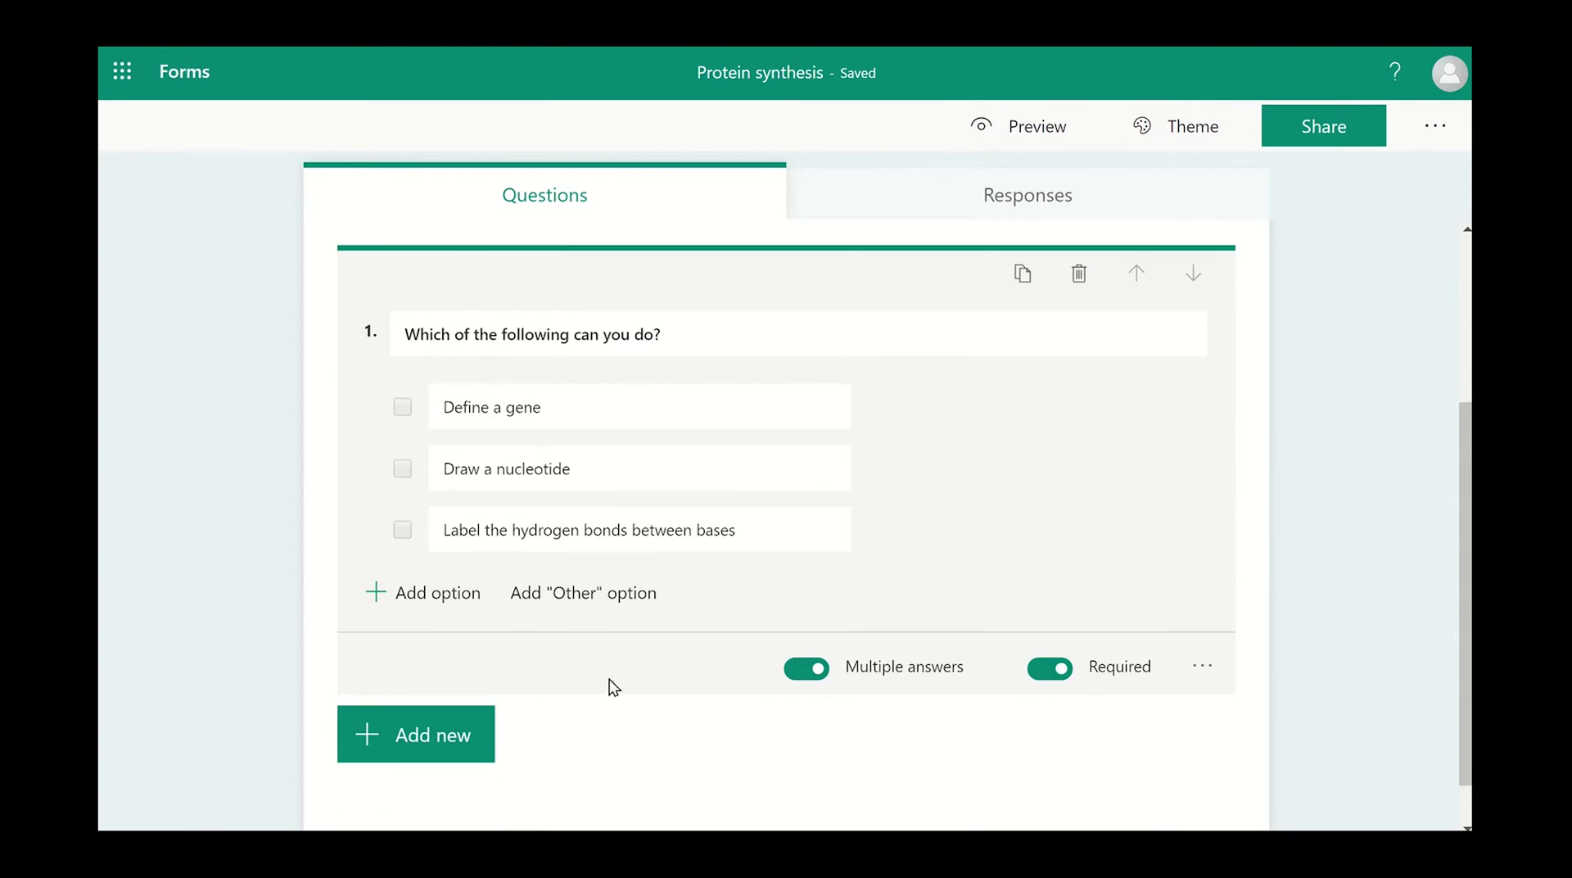
Add text question 2 asking which protein-synthesis process students still do not understand.
click(425, 739)
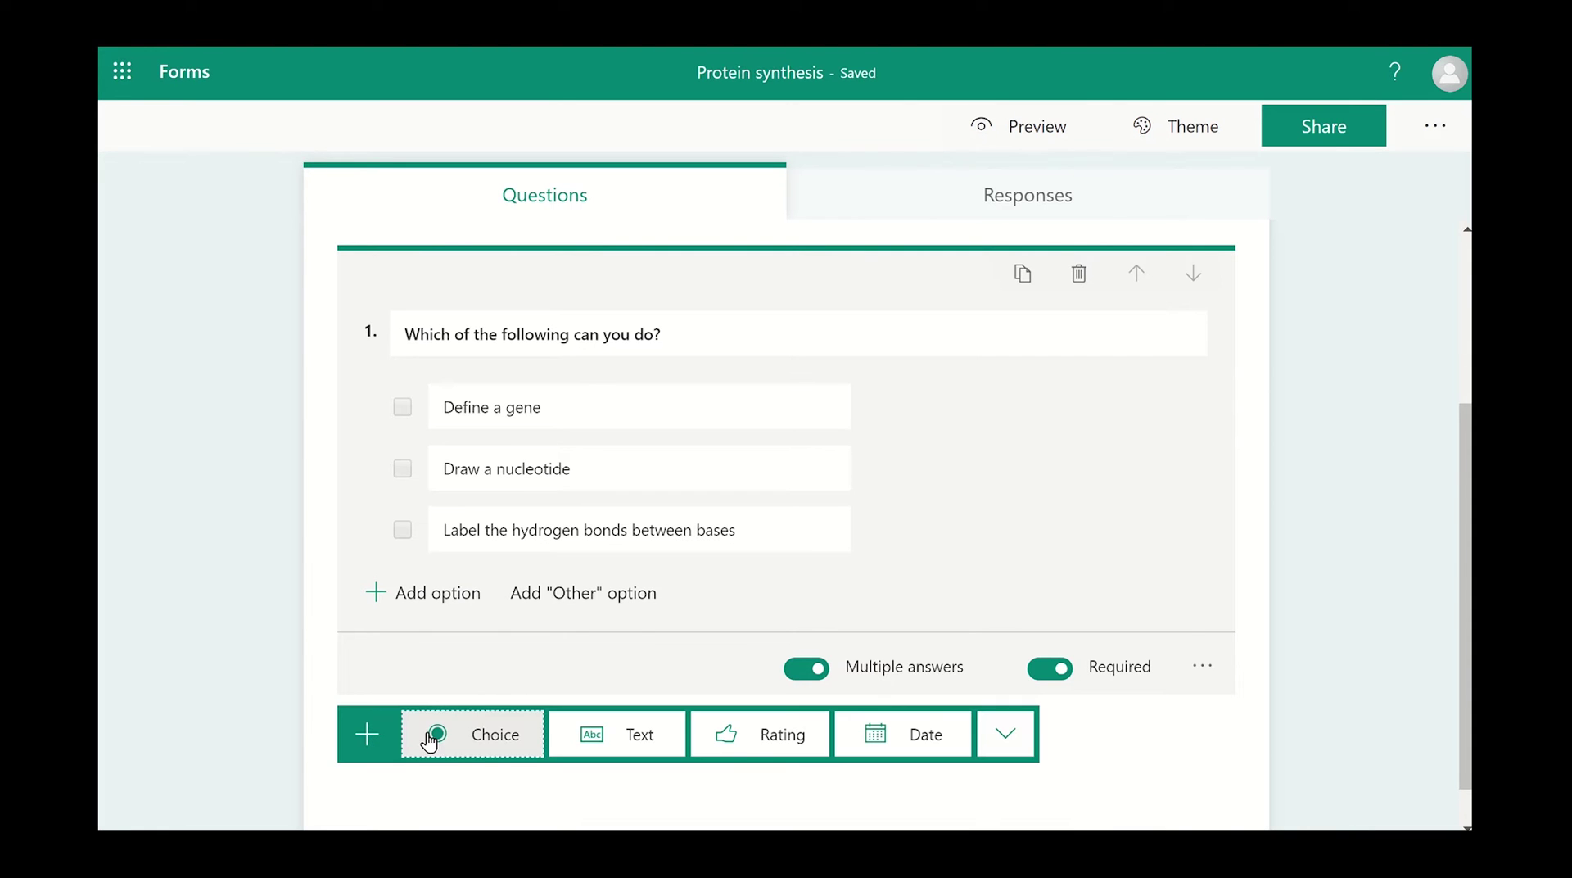
click(629, 741)
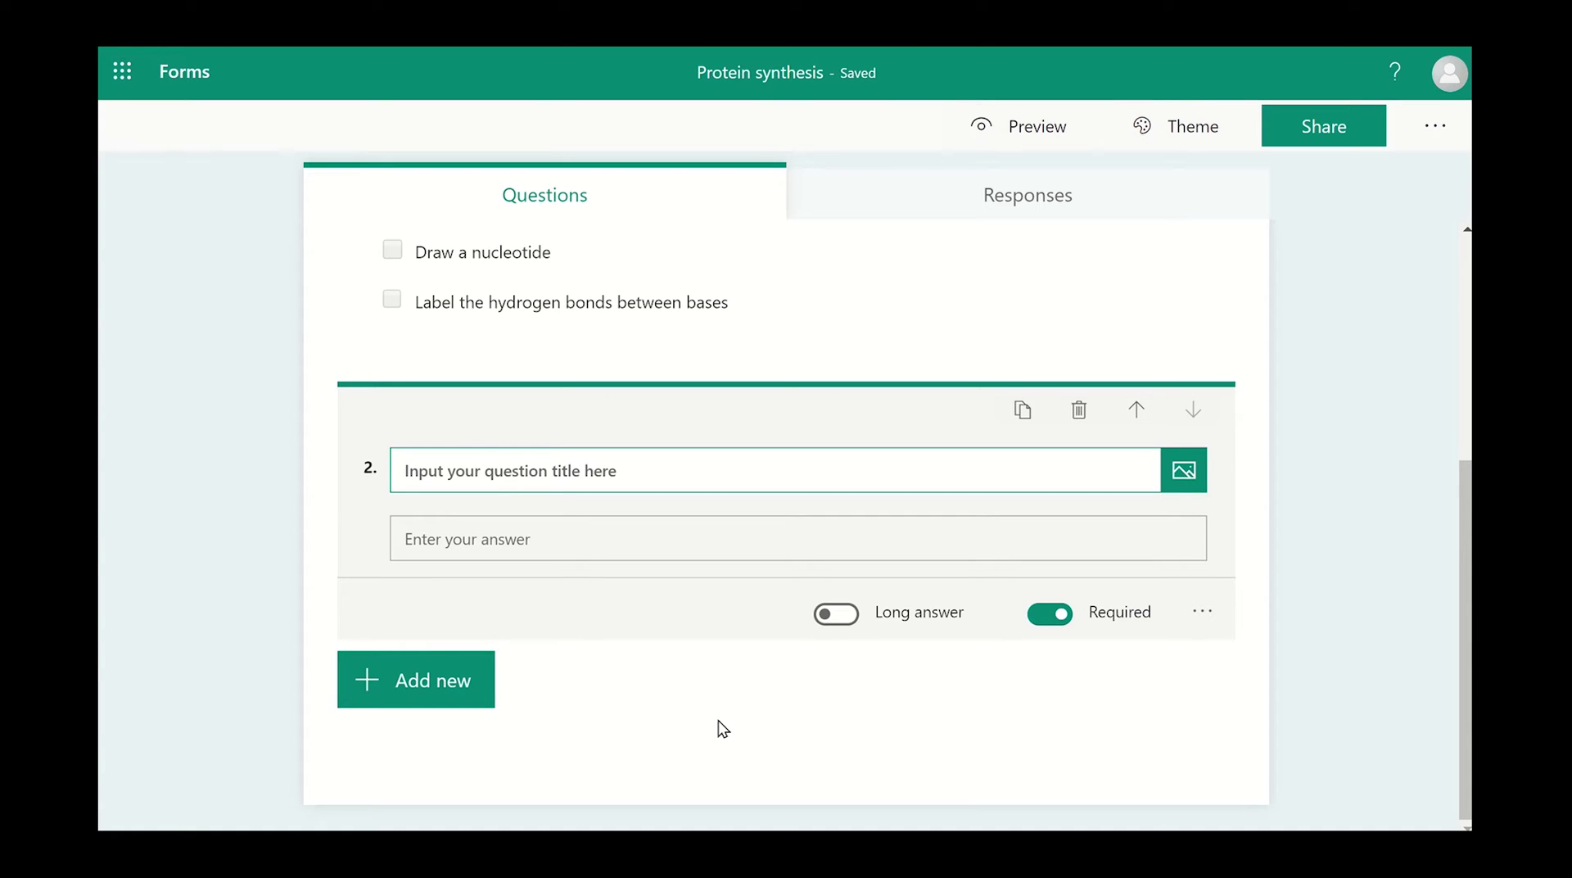
text(Is there a process in protein synthesis which you still do not understand? If so what is it?)
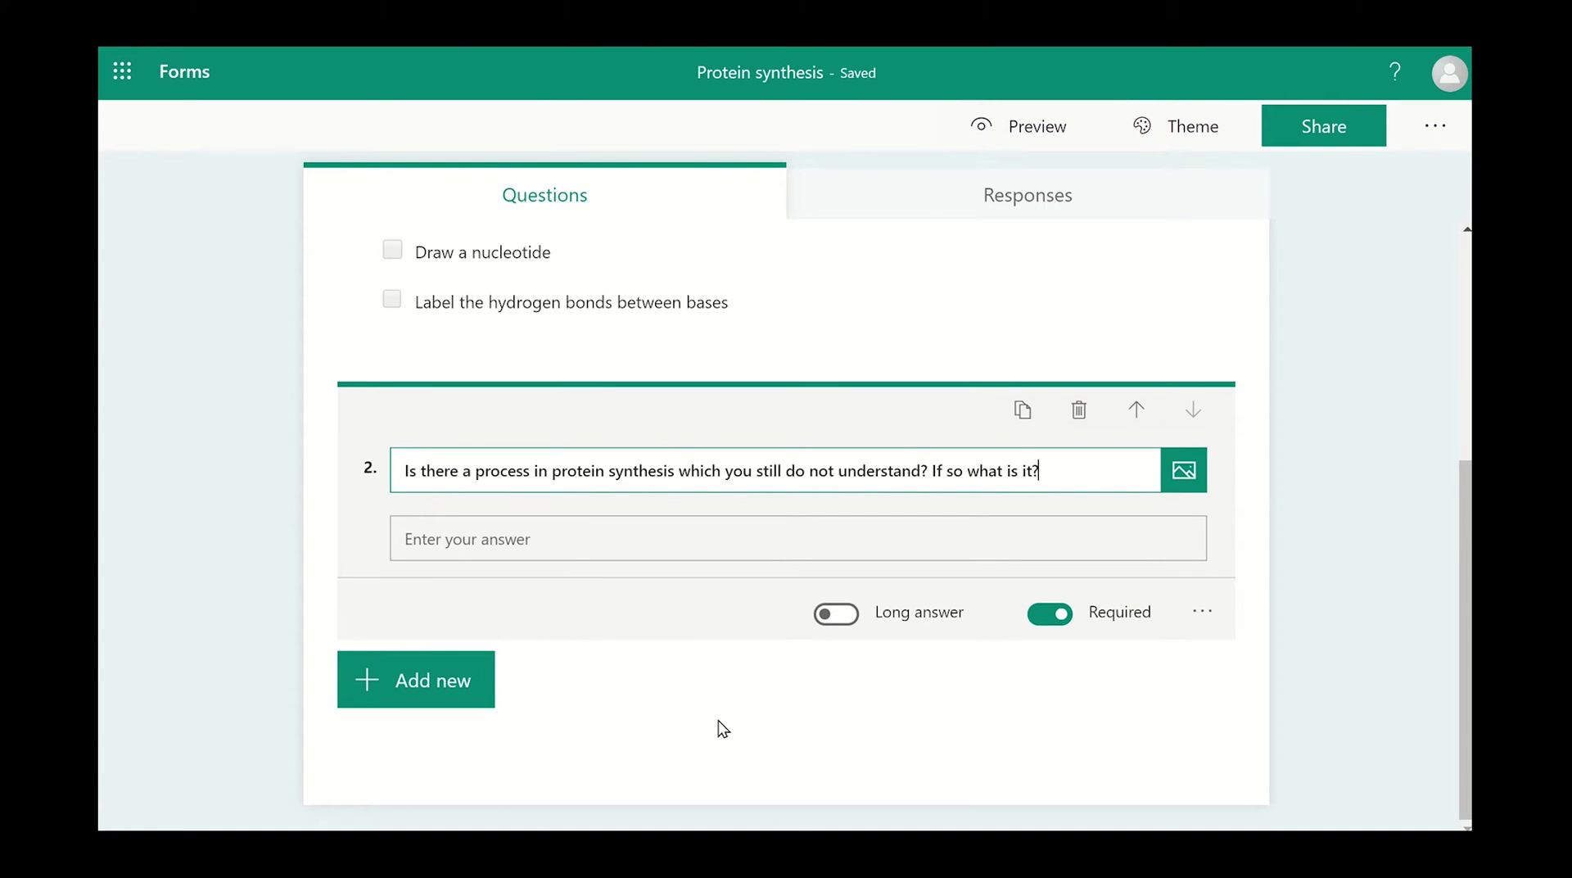
click(735, 721)
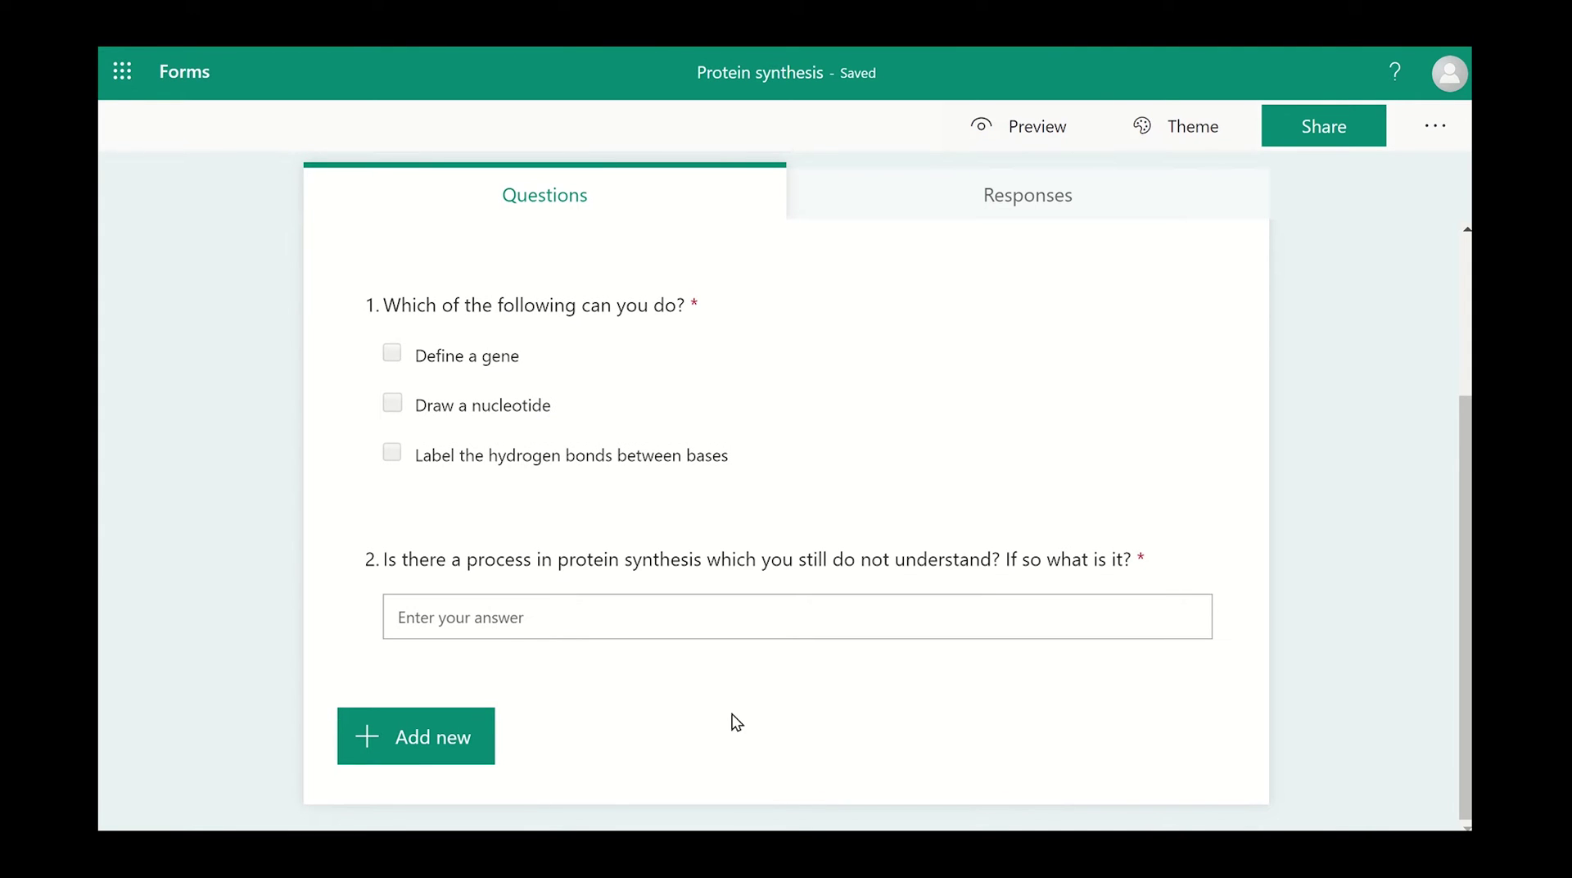
Add rating question 3 'Are you ready for the test next week?' with 1–5 star guidance.
click(452, 735)
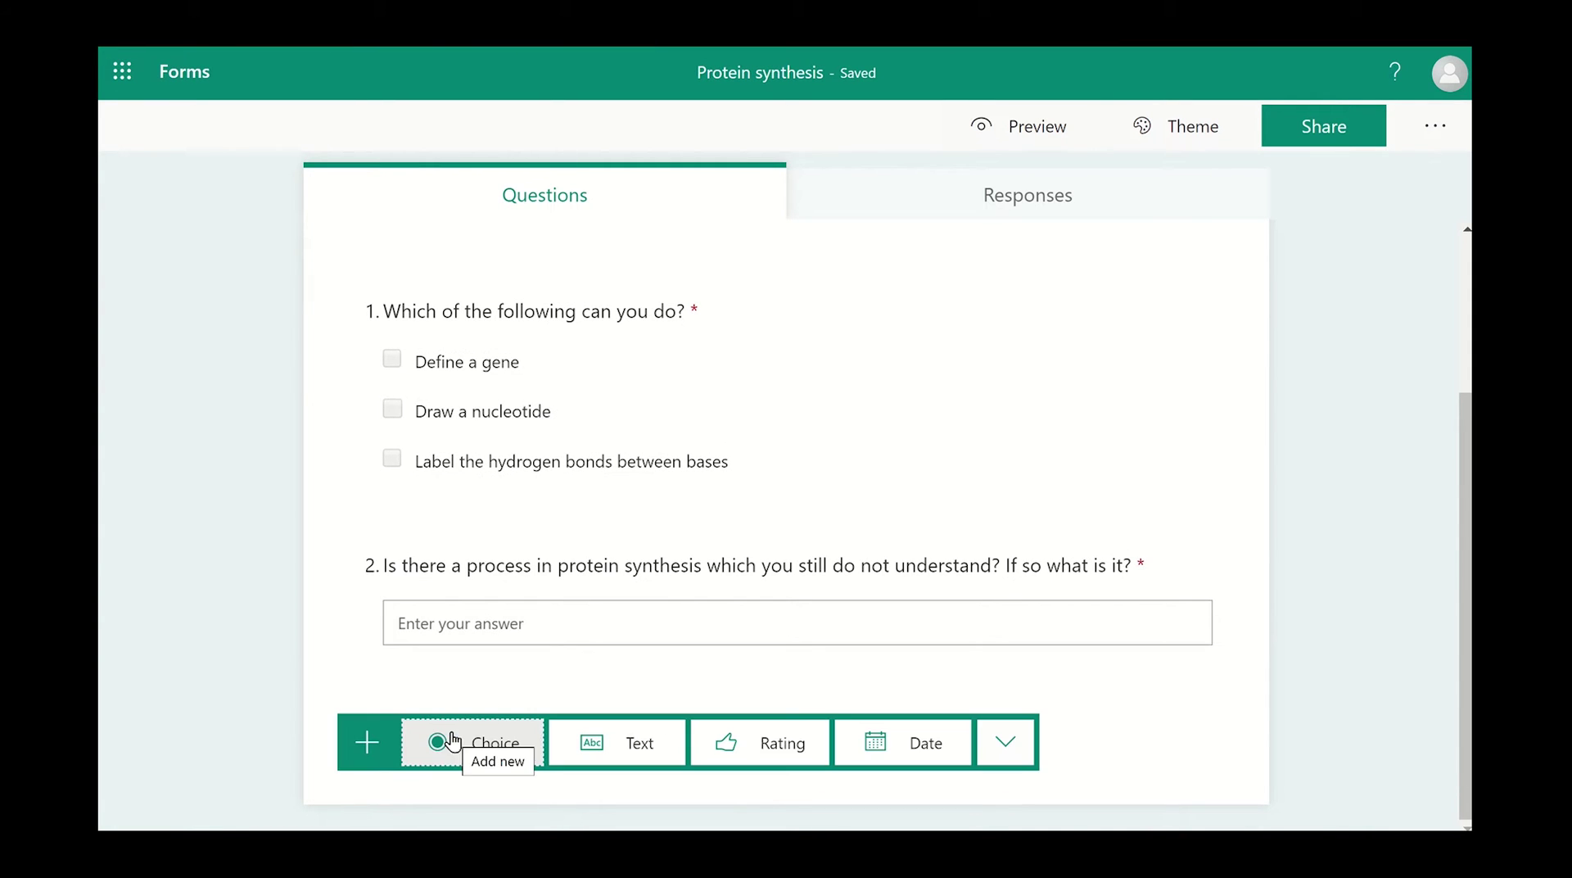
click(782, 745)
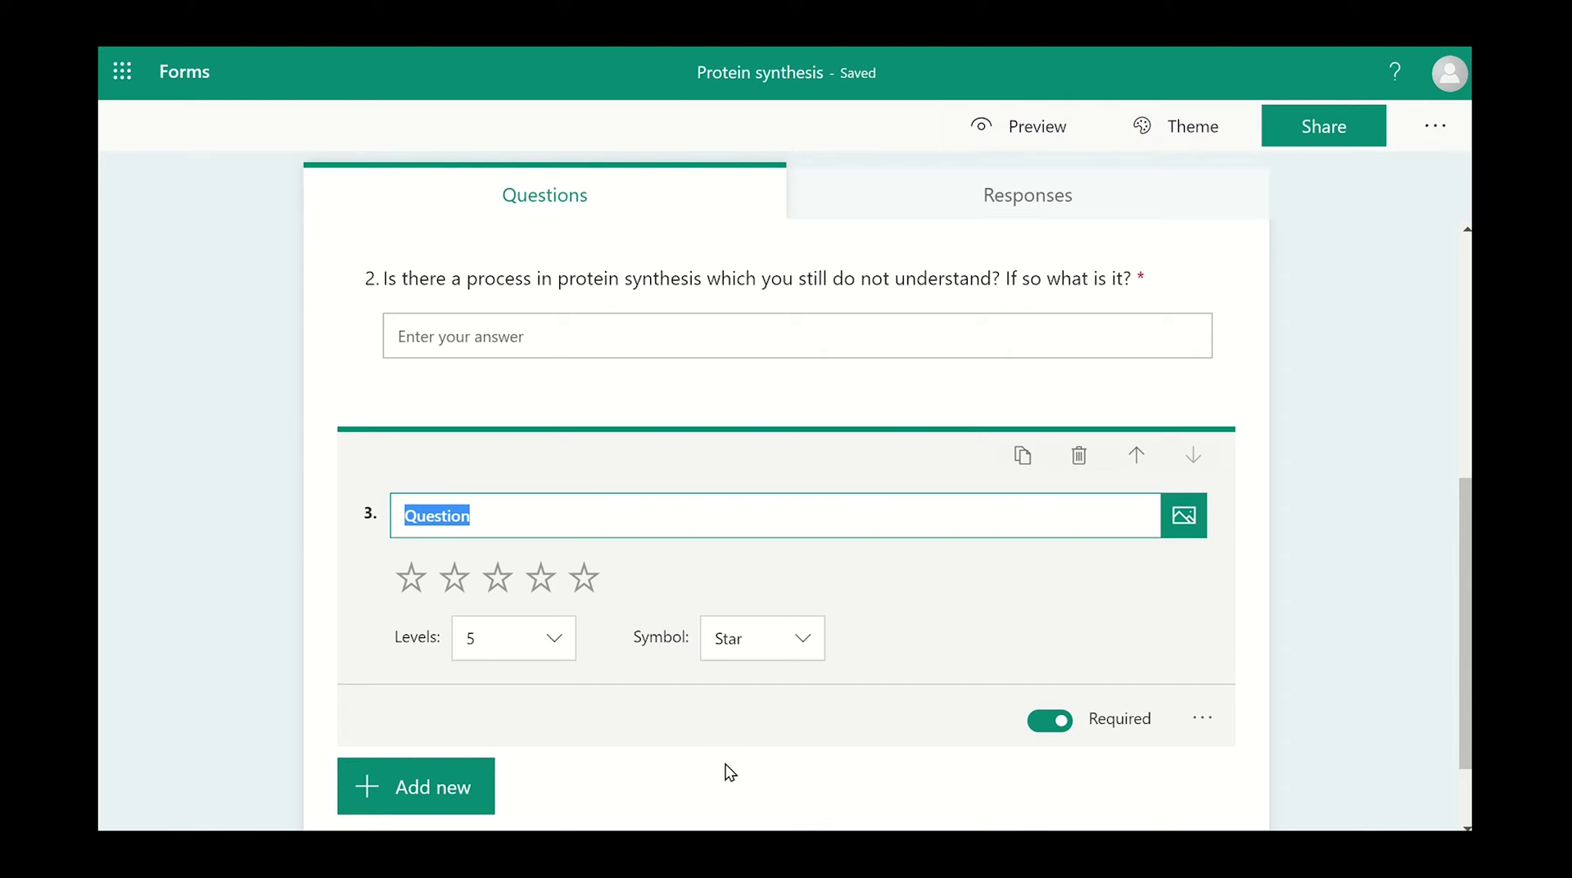
text(Are you ready for the test next week? (One star= not at all ready, 5 stars= Very ready))
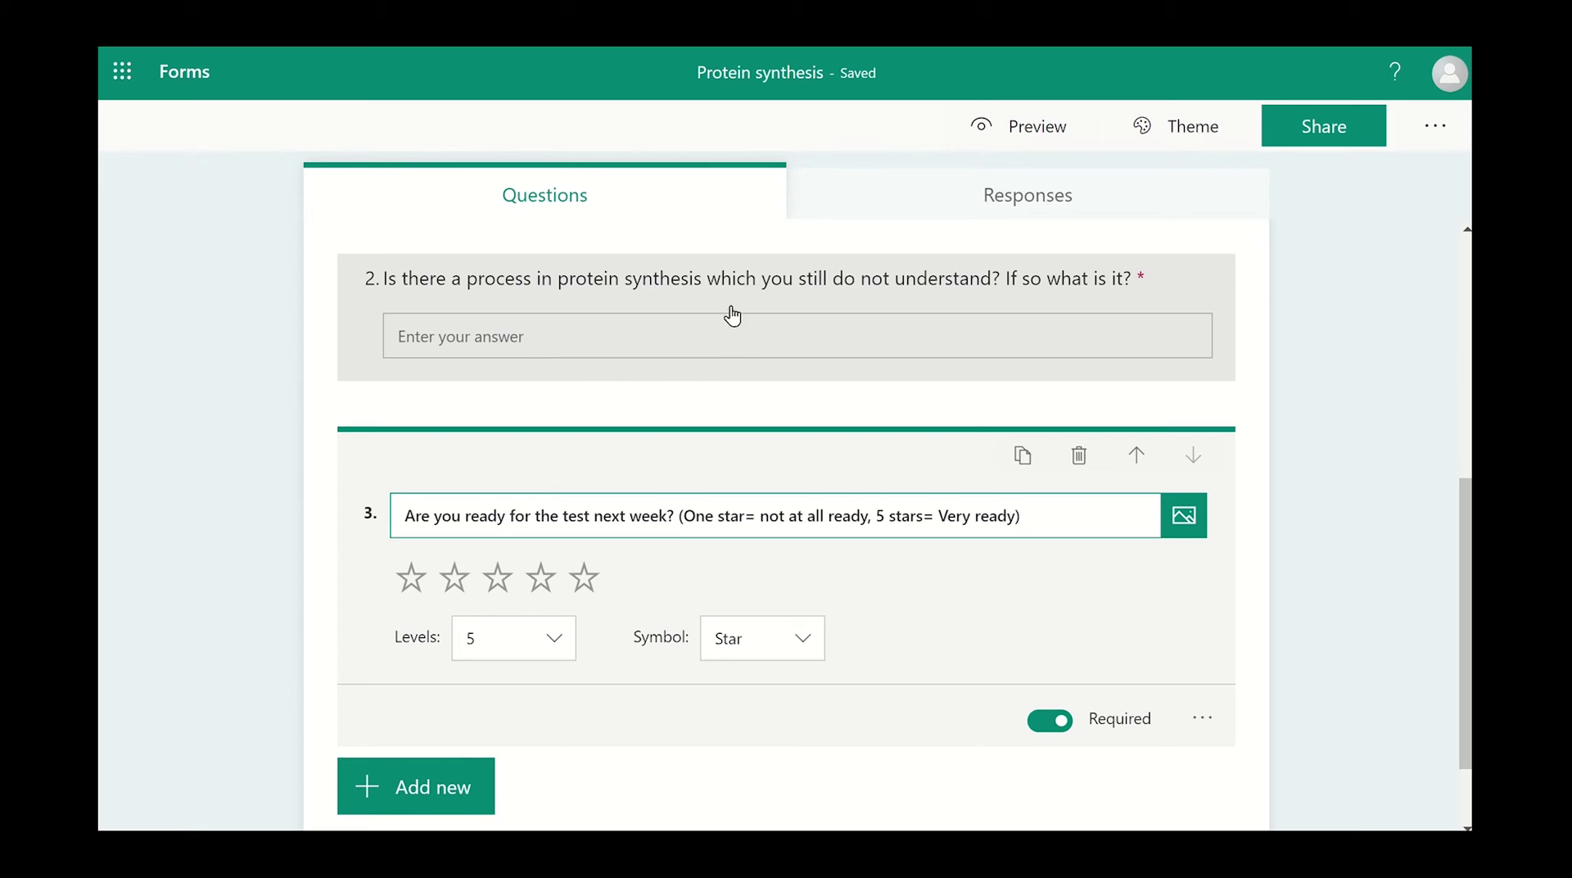
scroll(1188, 483, down, 1)
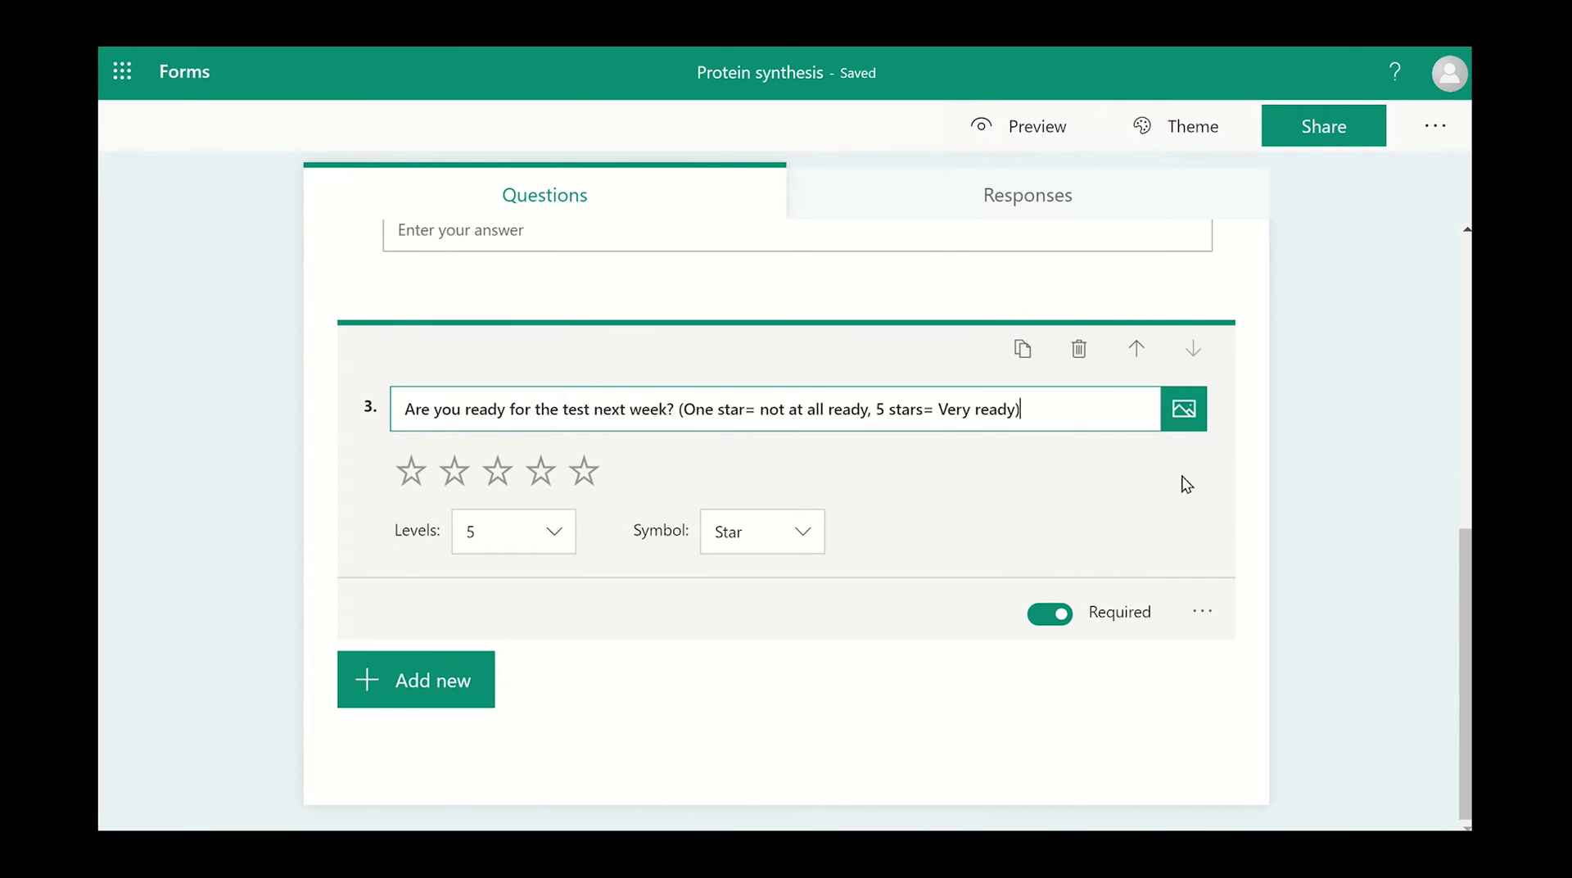
Add date question 4 'Which day next week do you want to do the test?'.
click(449, 680)
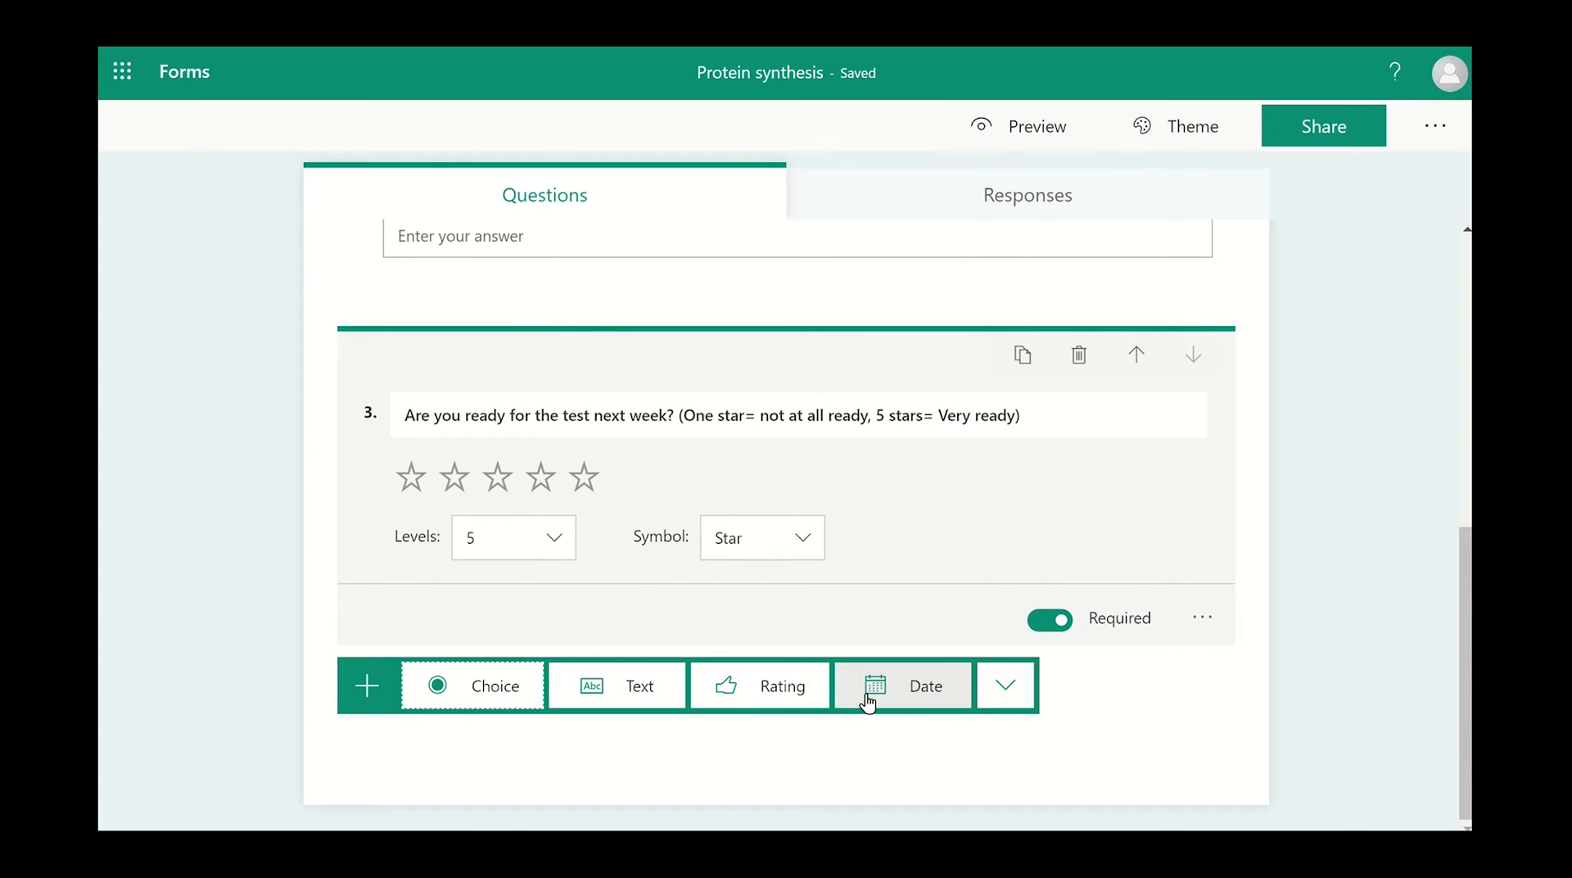
click(913, 692)
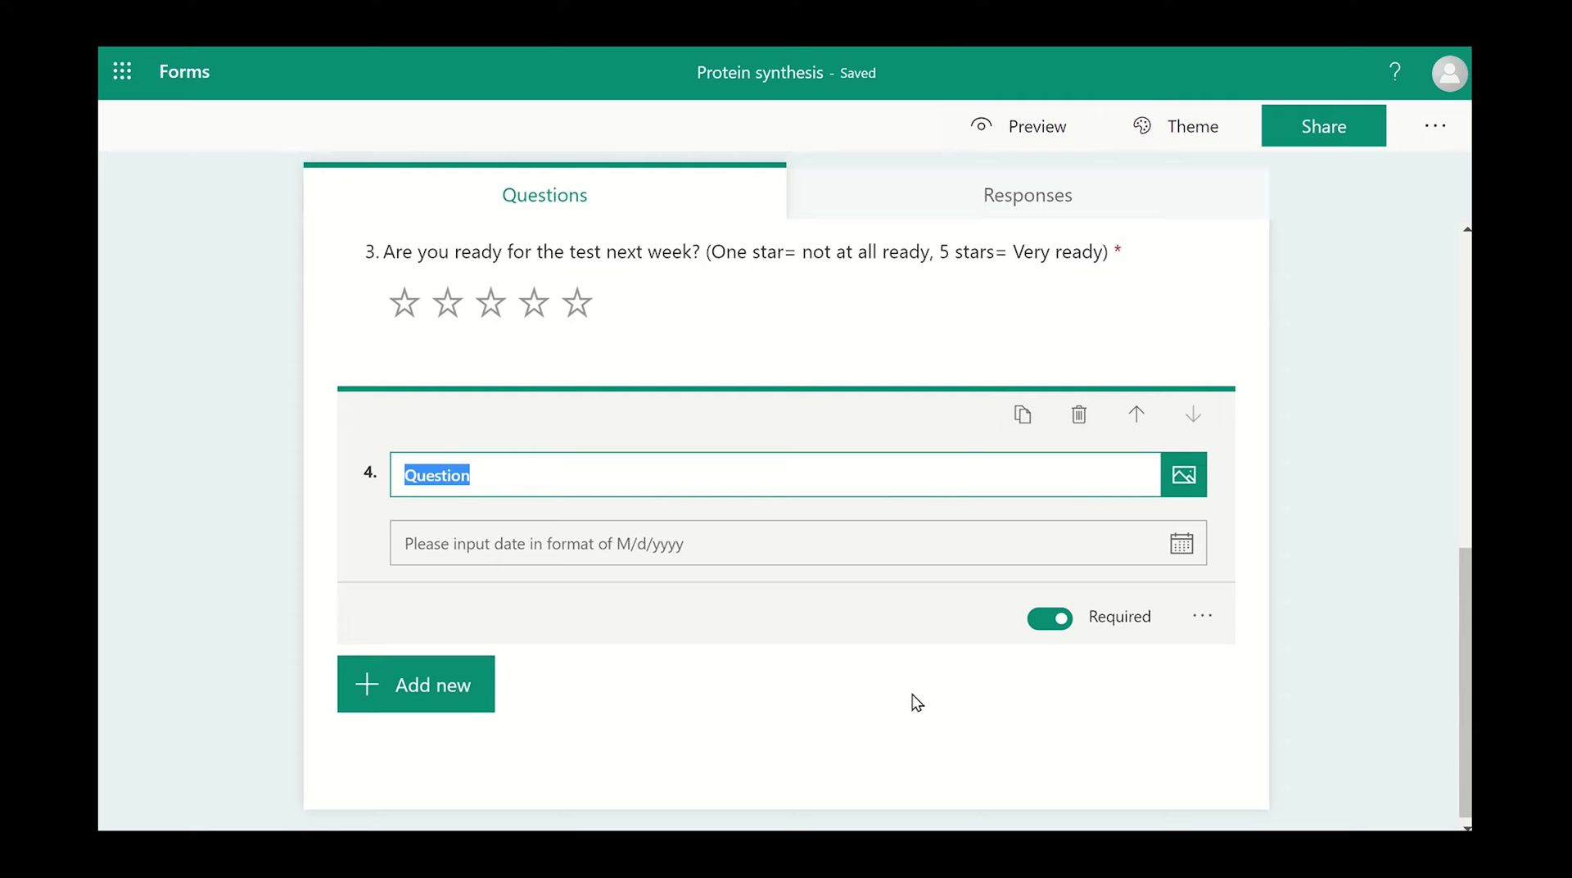
text(Which day next week do you want to do the test?)
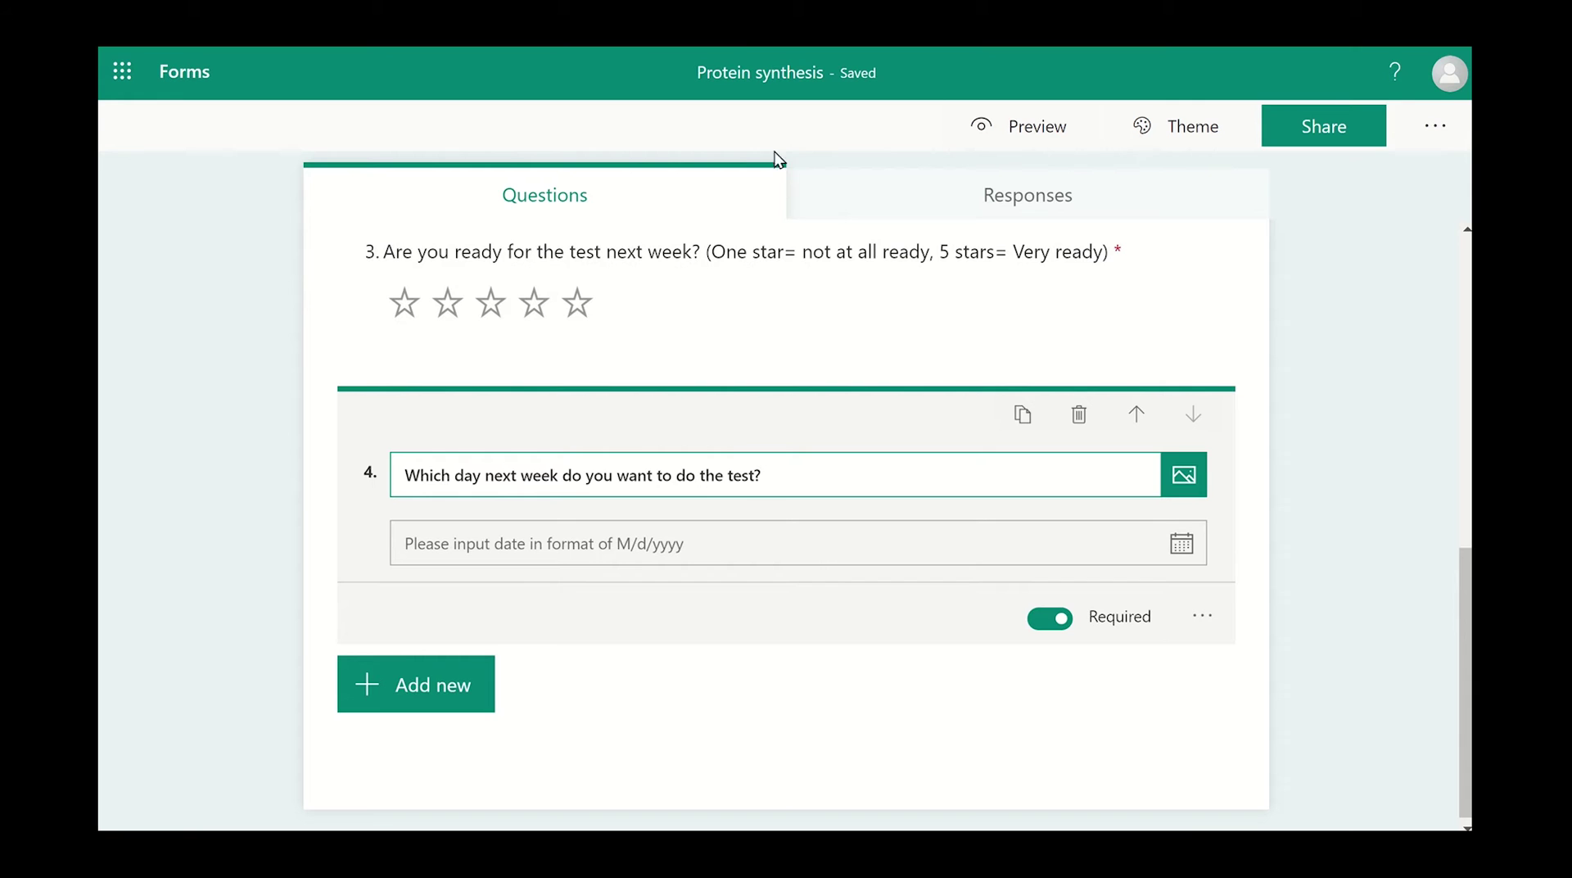
click(1349, 578)
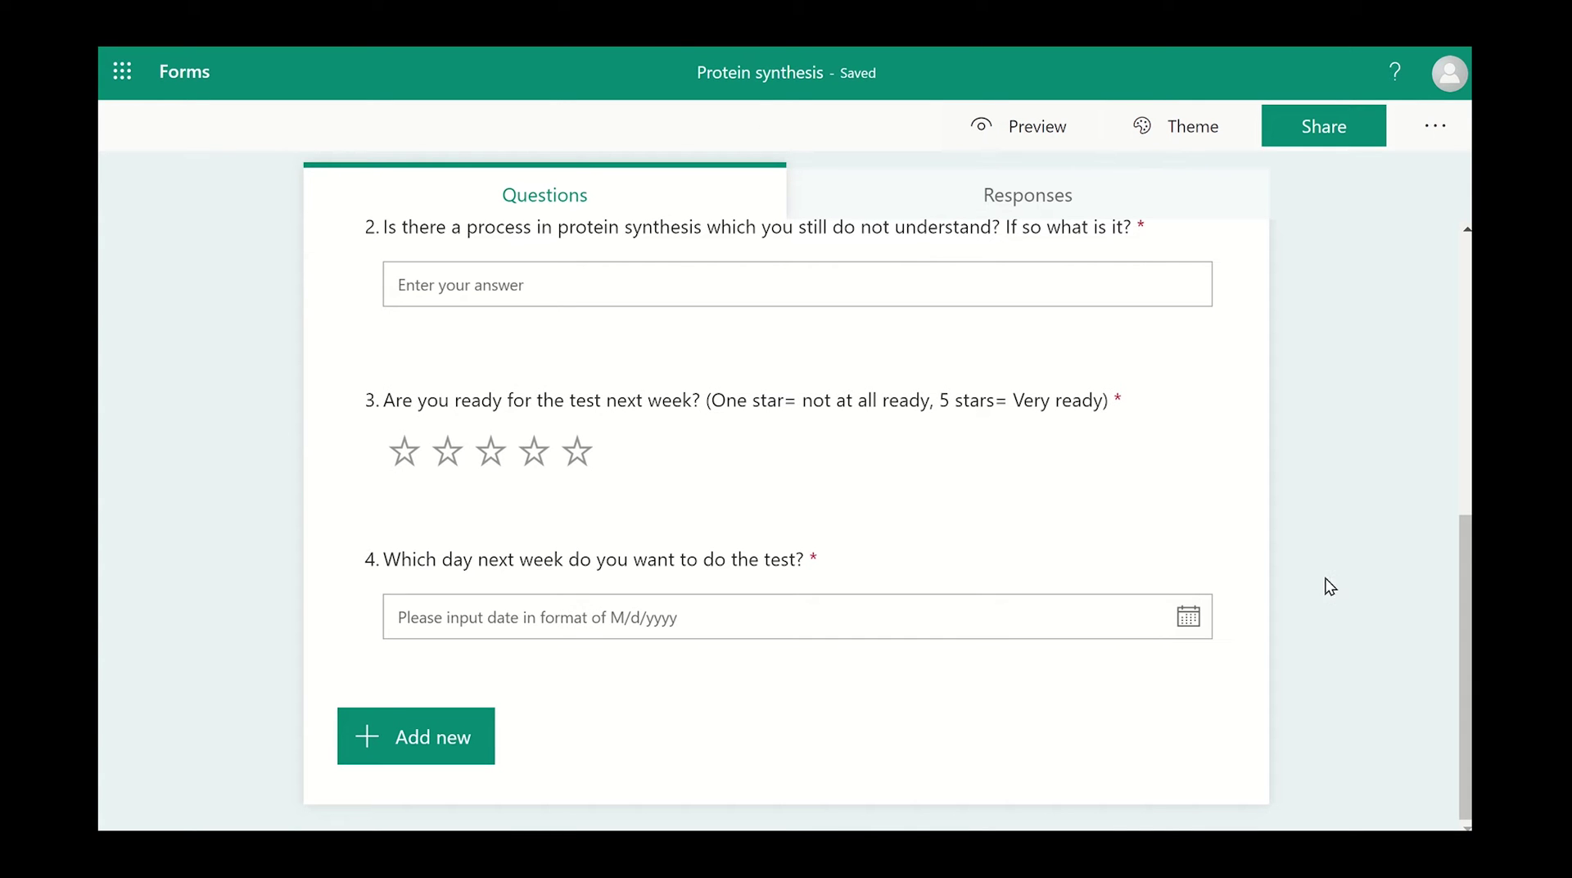
click(449, 735)
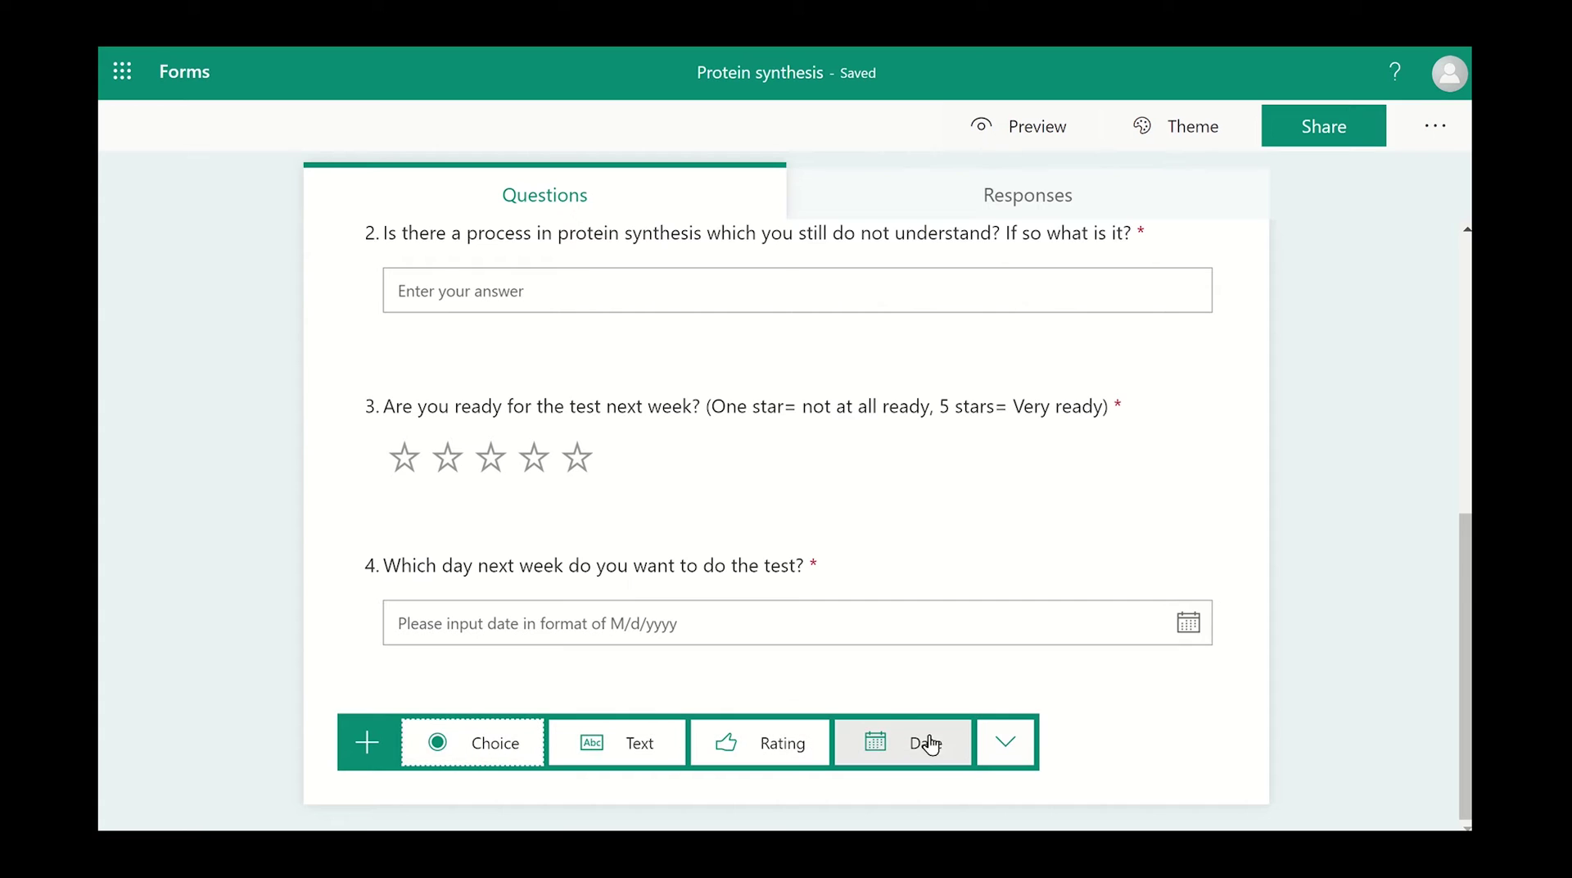
click(1006, 742)
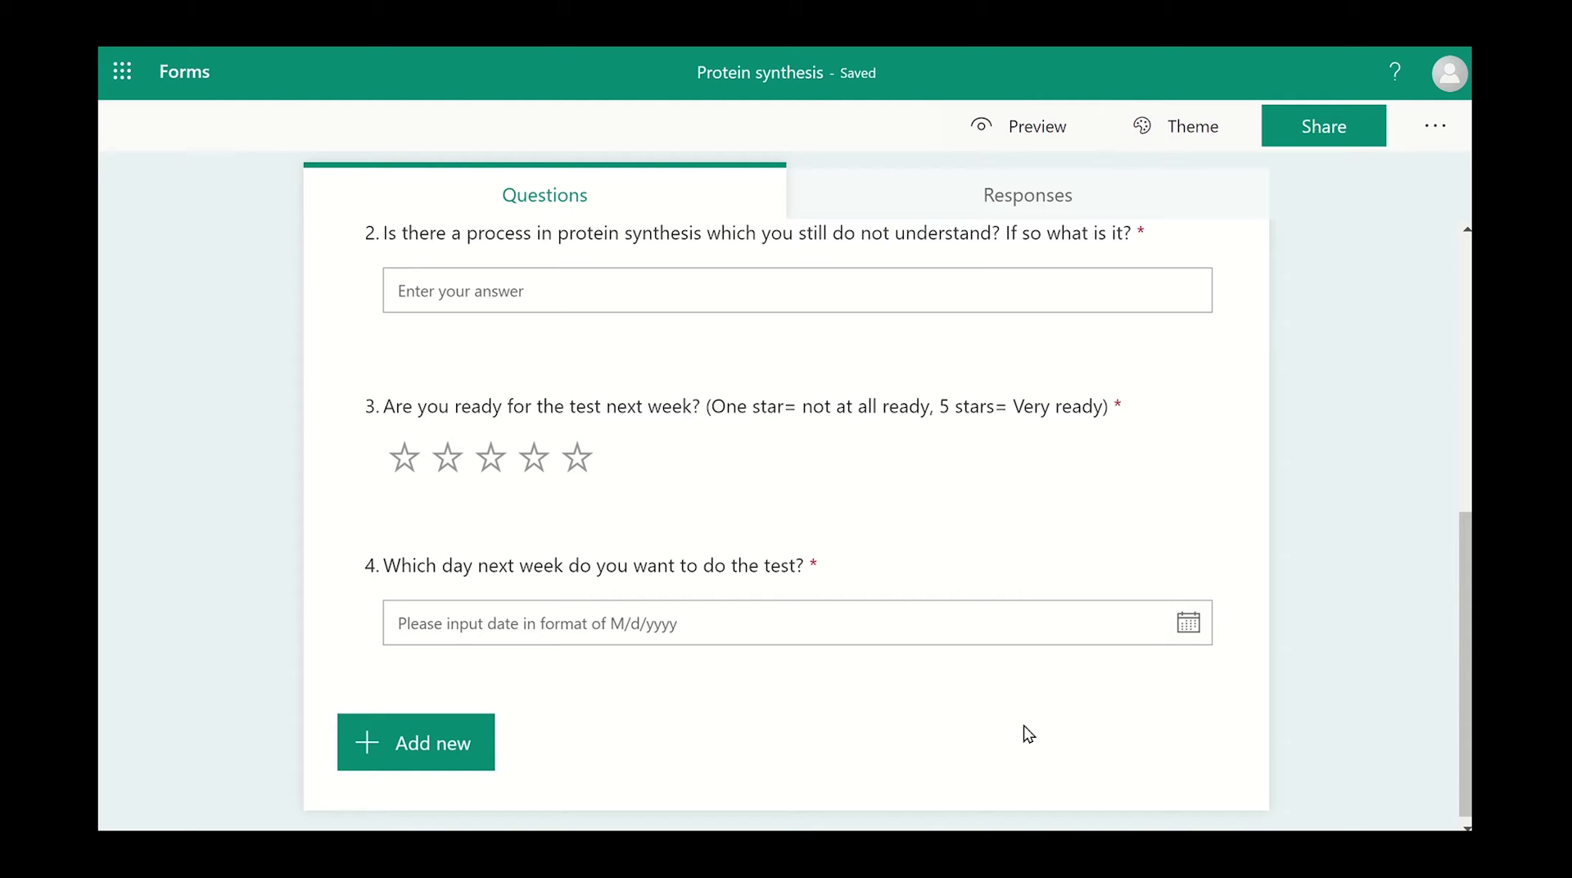
Search images for 'DNA' and insert the first blue double-helix picture into question 1.
scroll(1029, 734, up, 5)
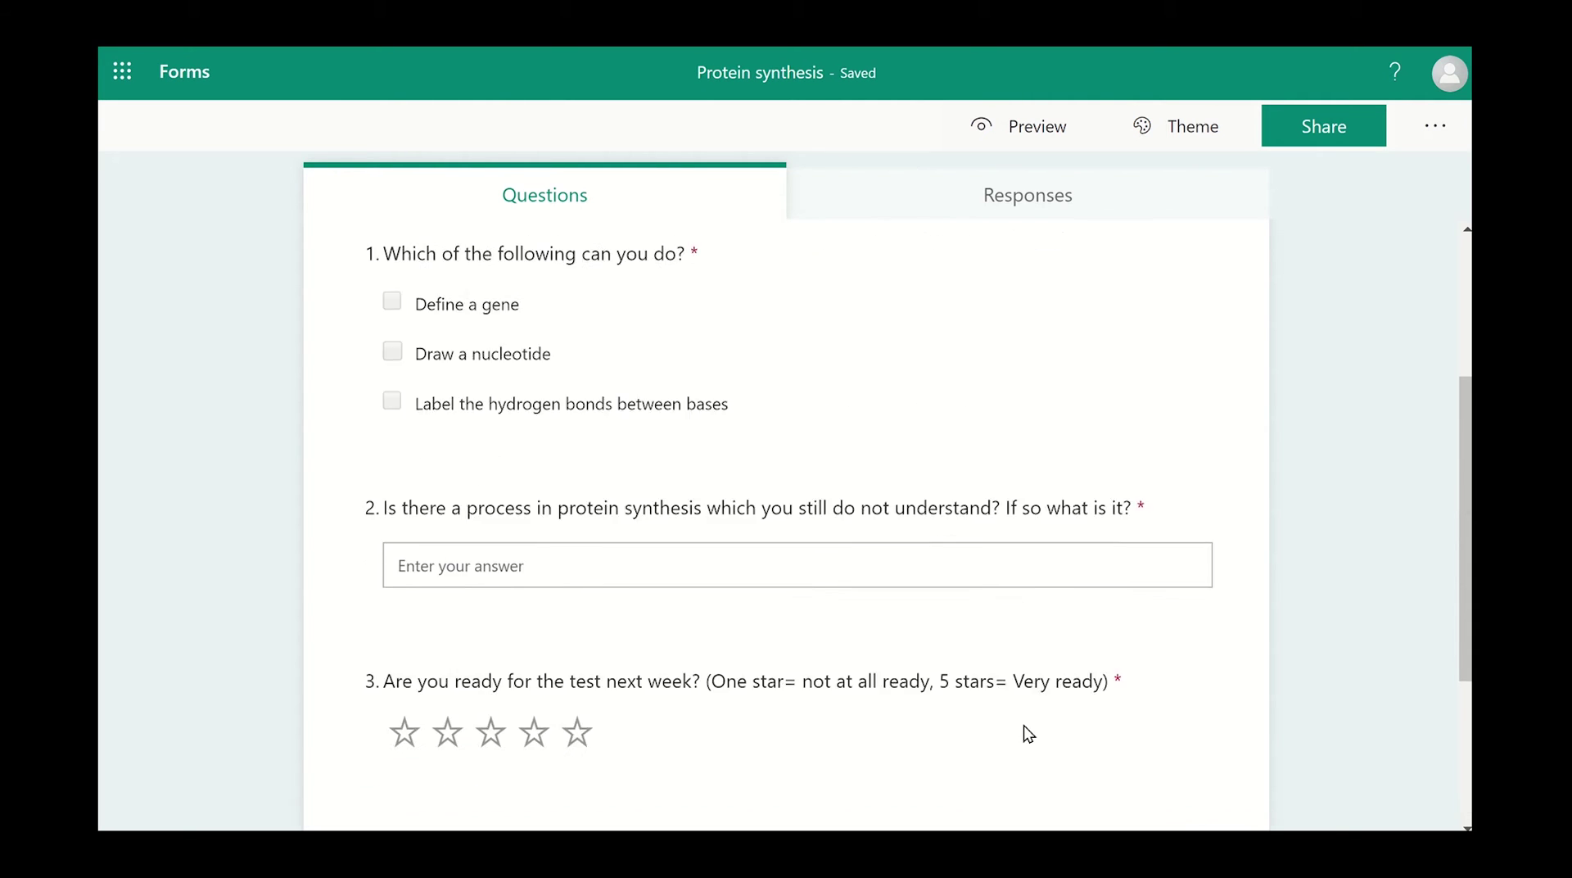
click(880, 447)
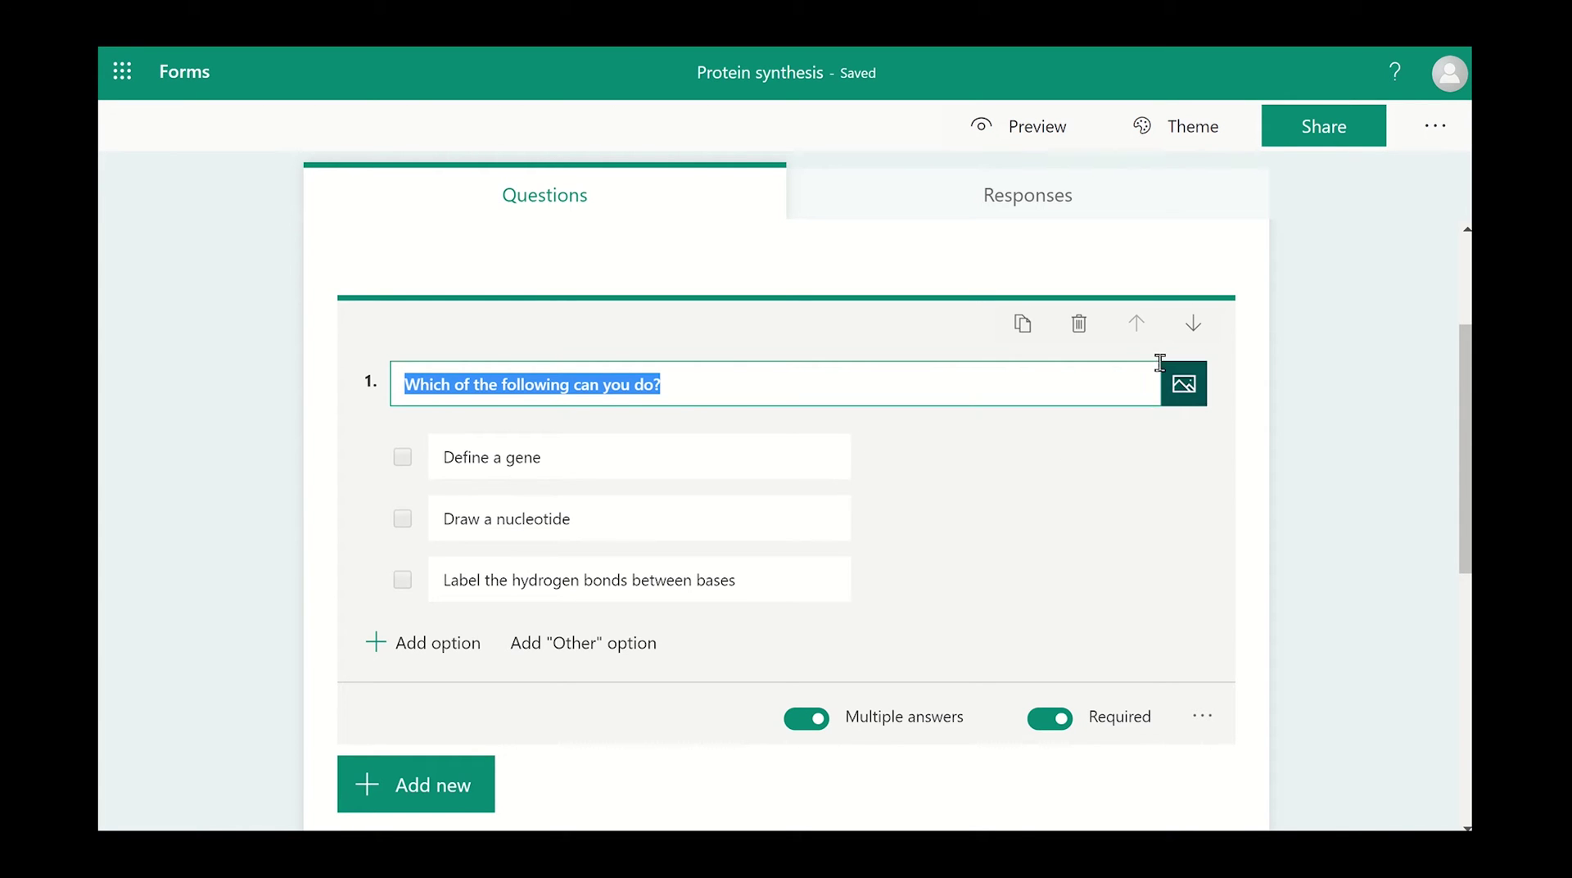
click(1185, 382)
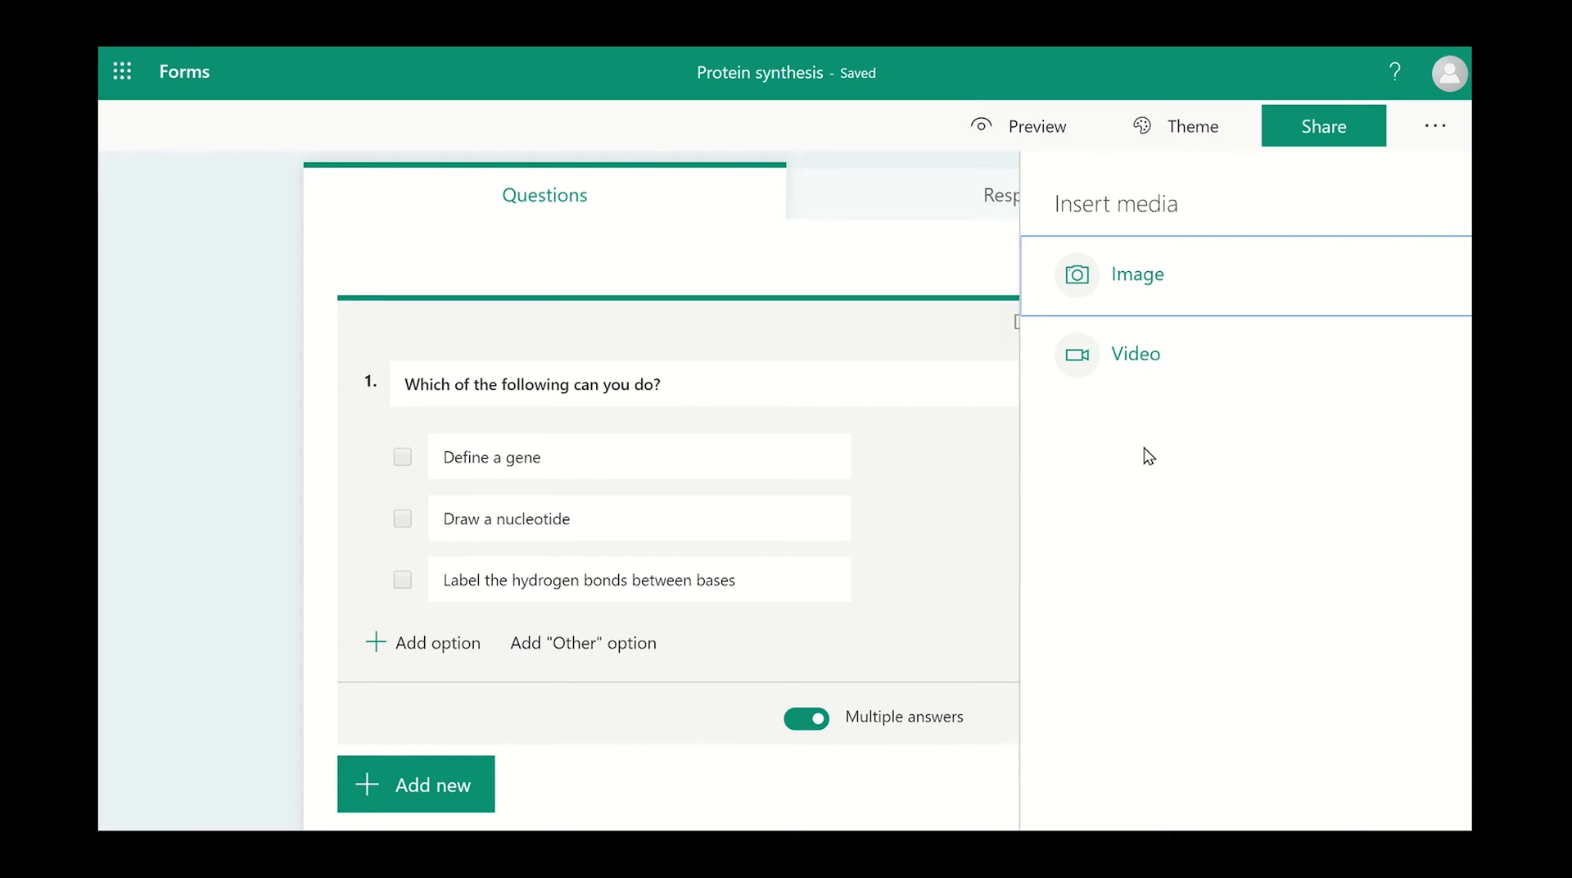
click(1144, 282)
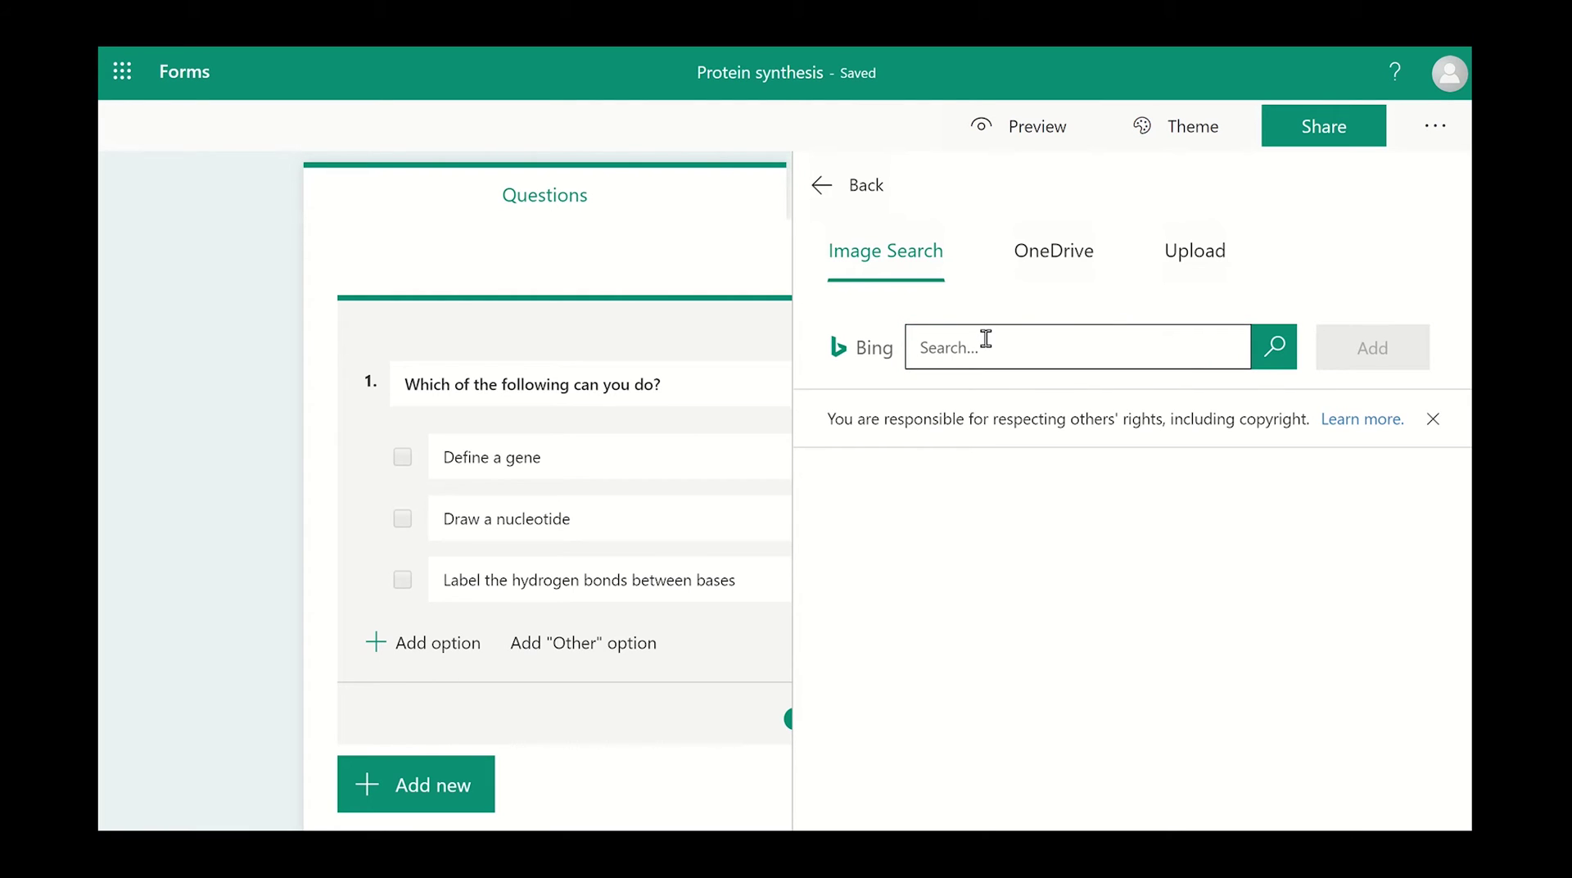
text(DNA)
click(1272, 355)
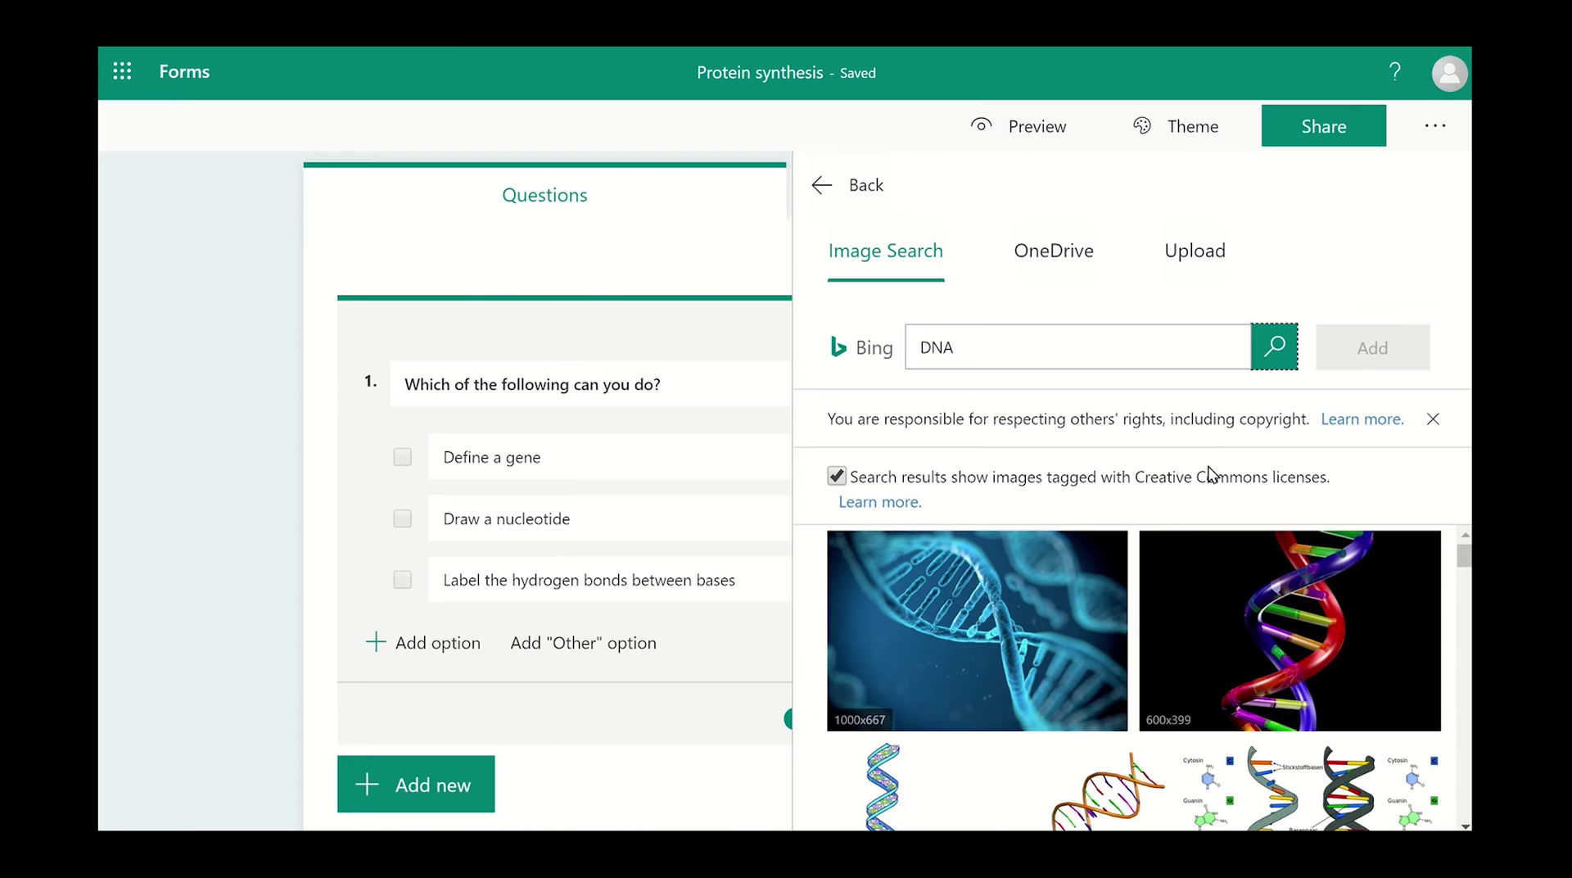
click(988, 629)
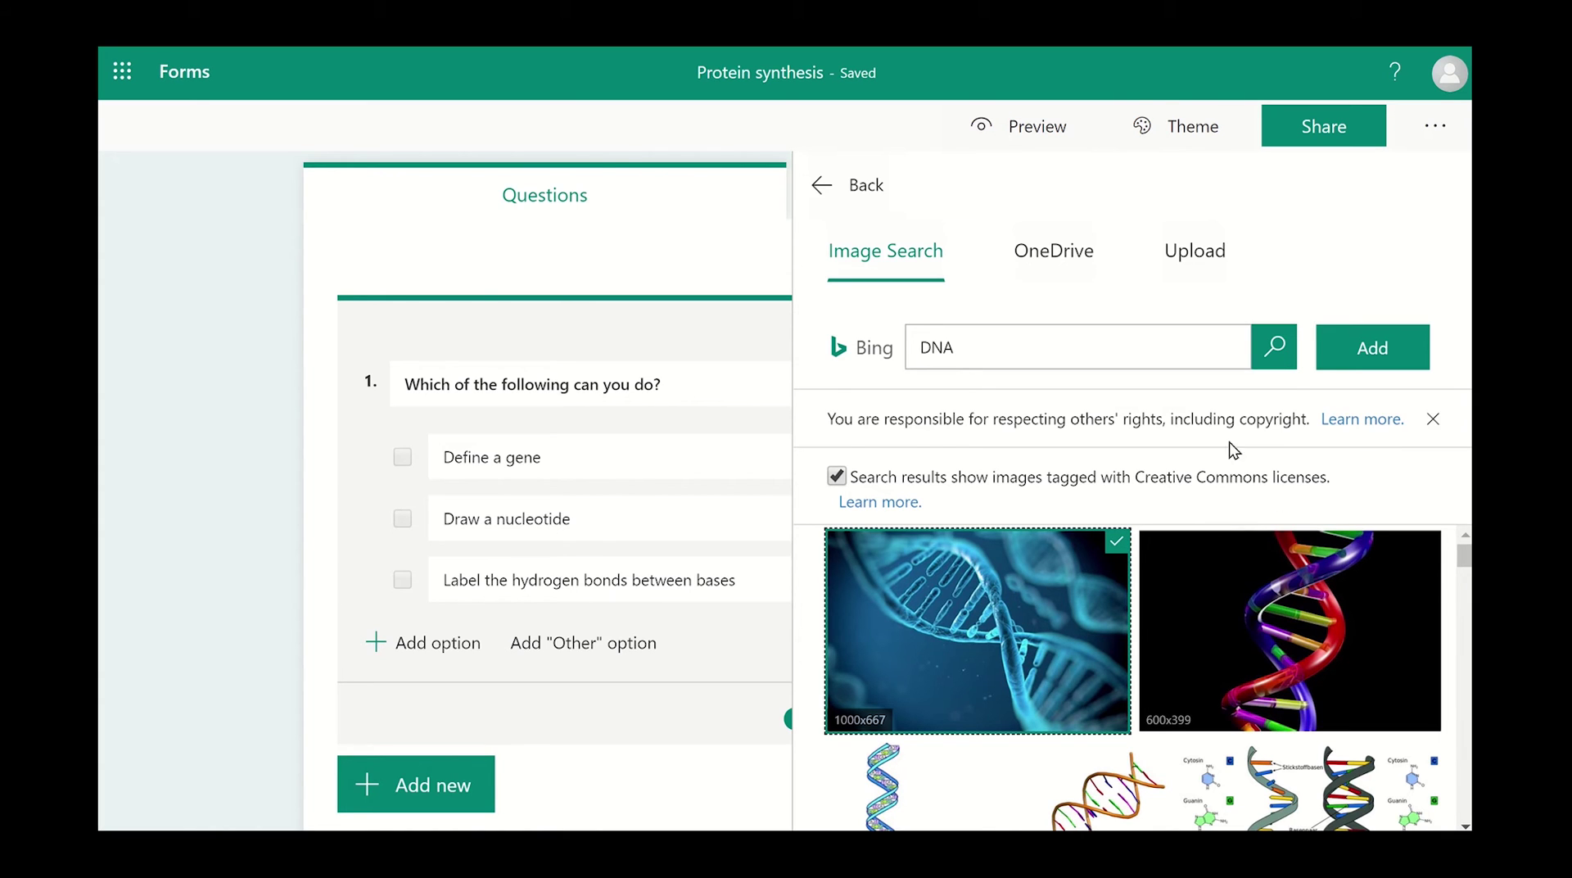
click(1366, 350)
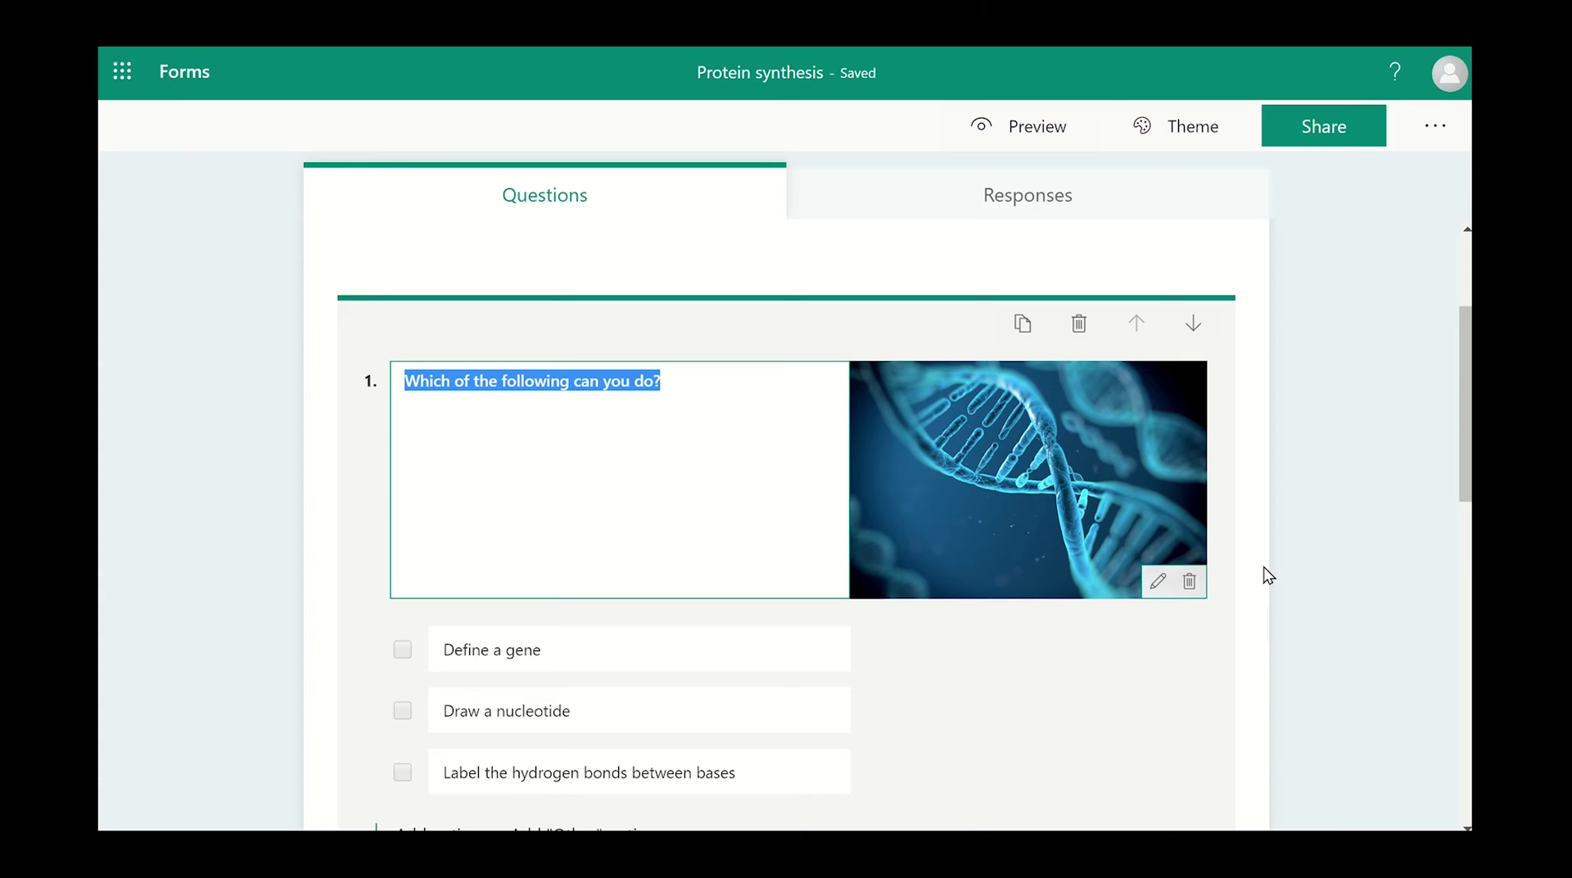
Switch question 1's DNA image to the Large, full-width size.
click(1158, 583)
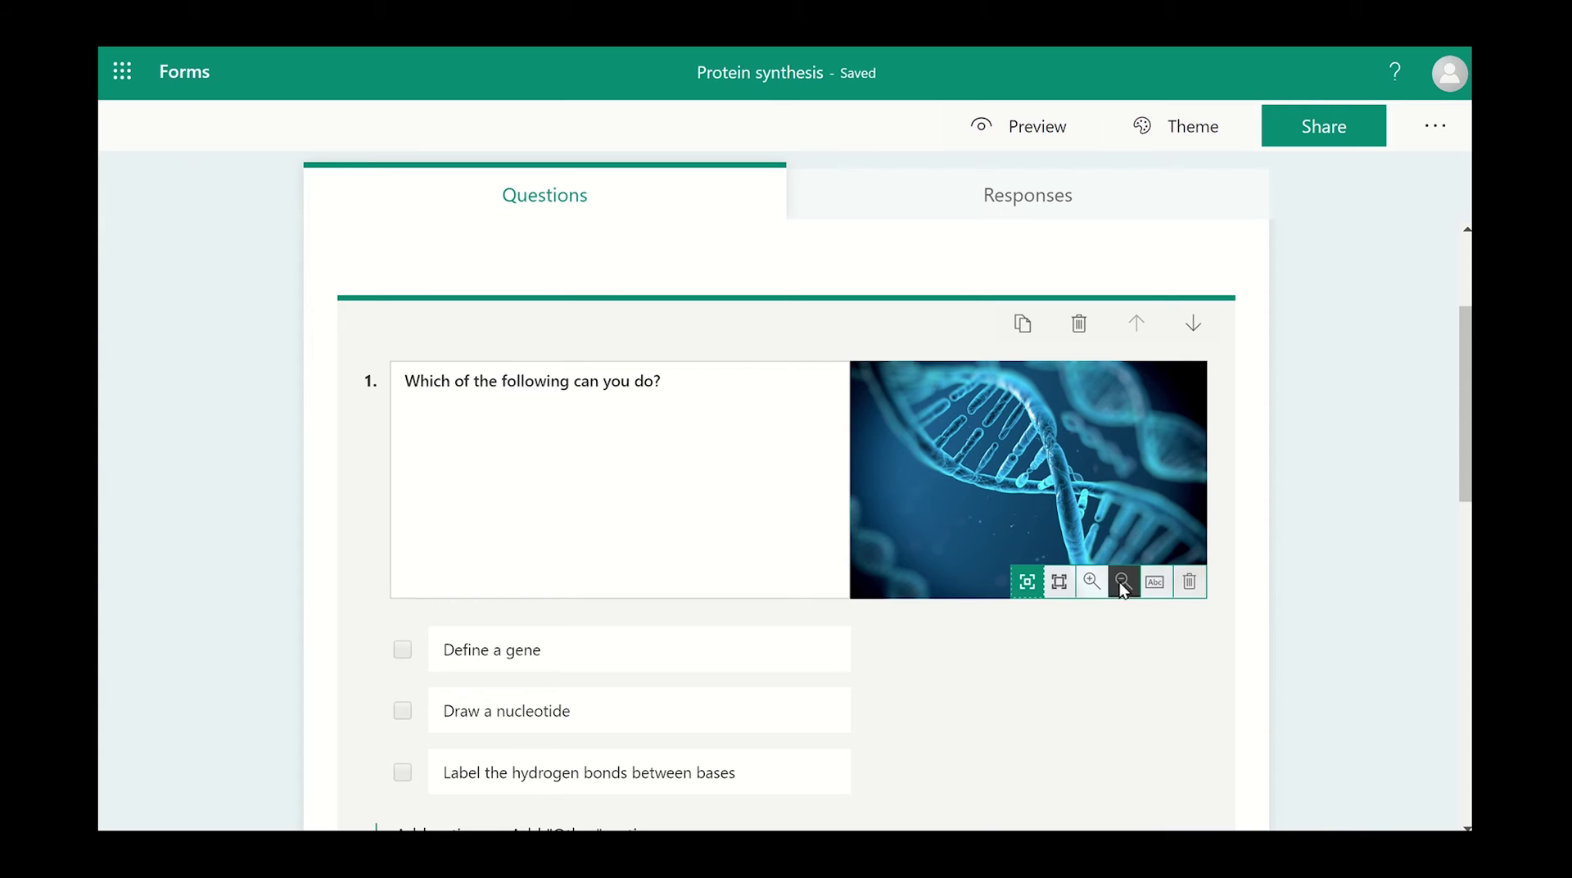
click(1059, 583)
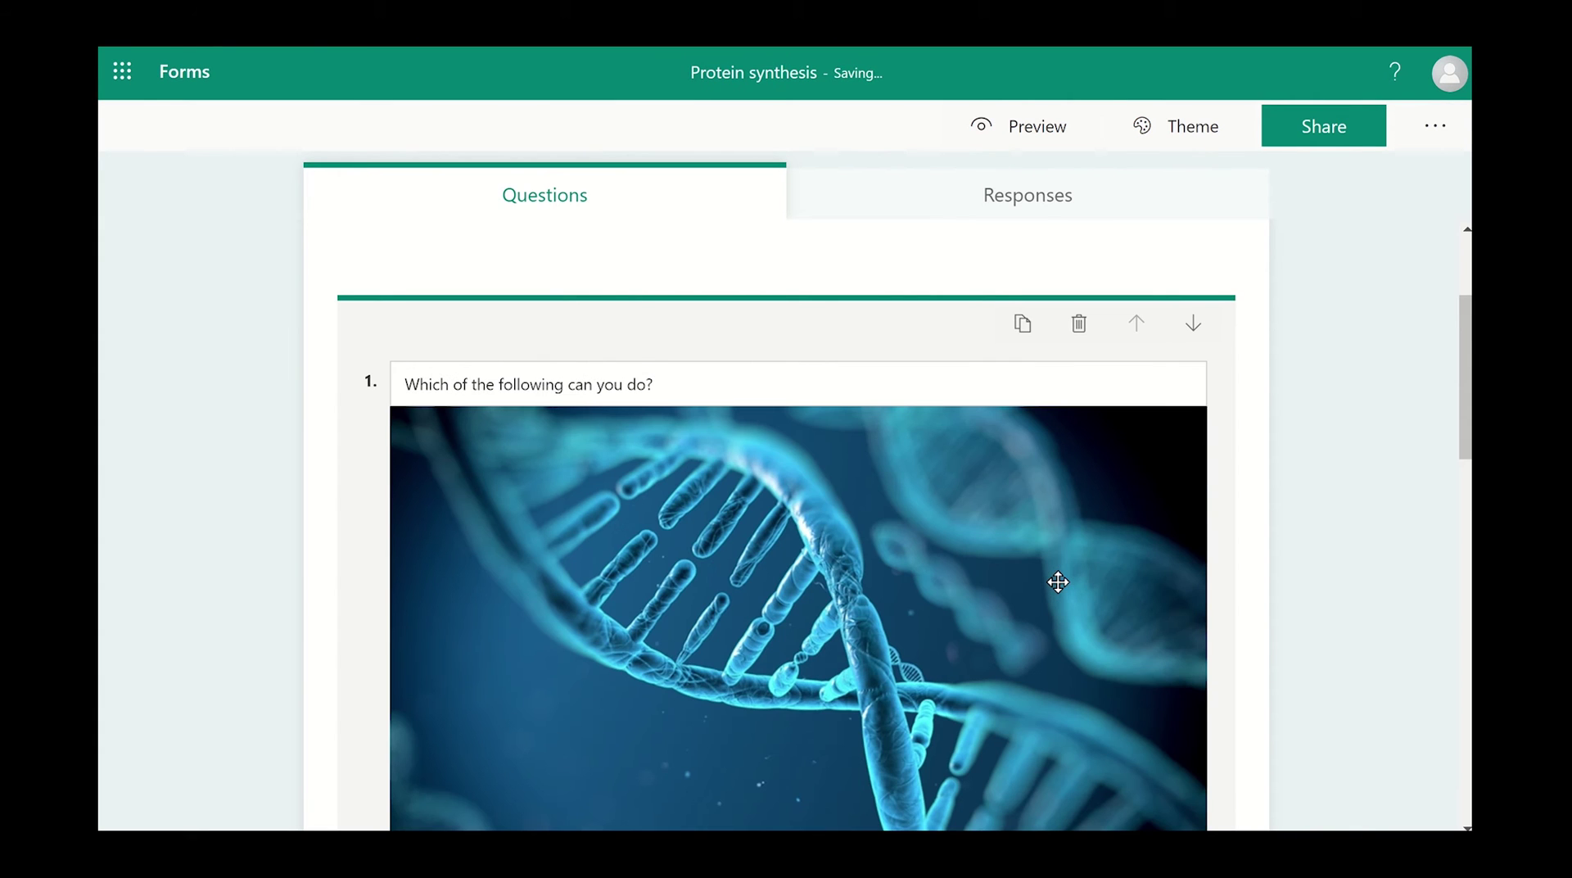
scroll(1264, 479, down, 4)
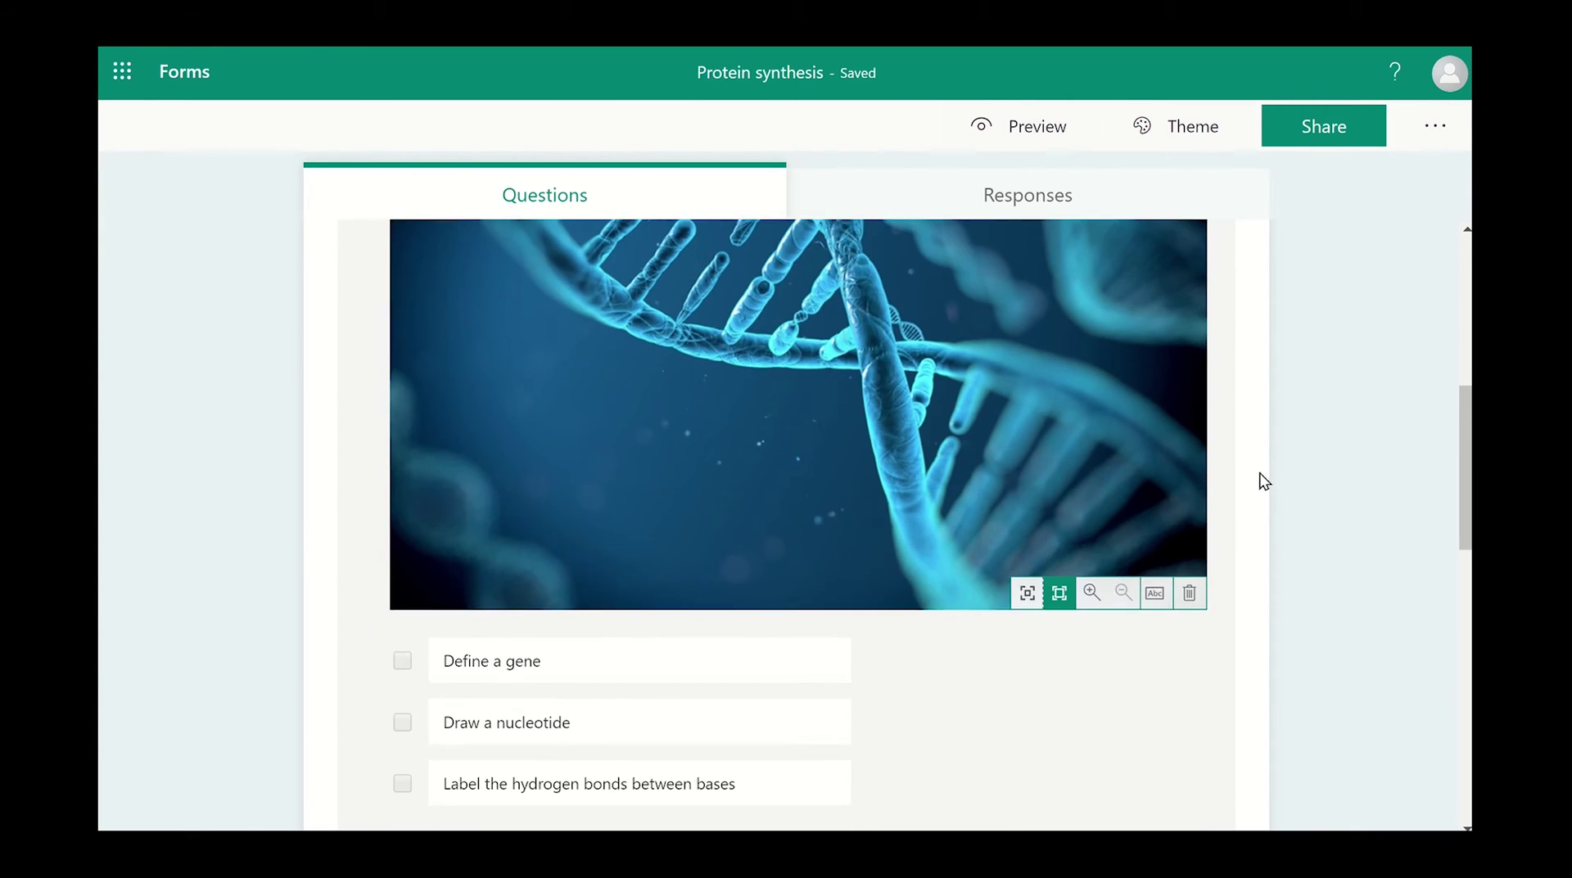
scroll(1261, 481, up, 1)
drag(1461, 442, 1460, 387)
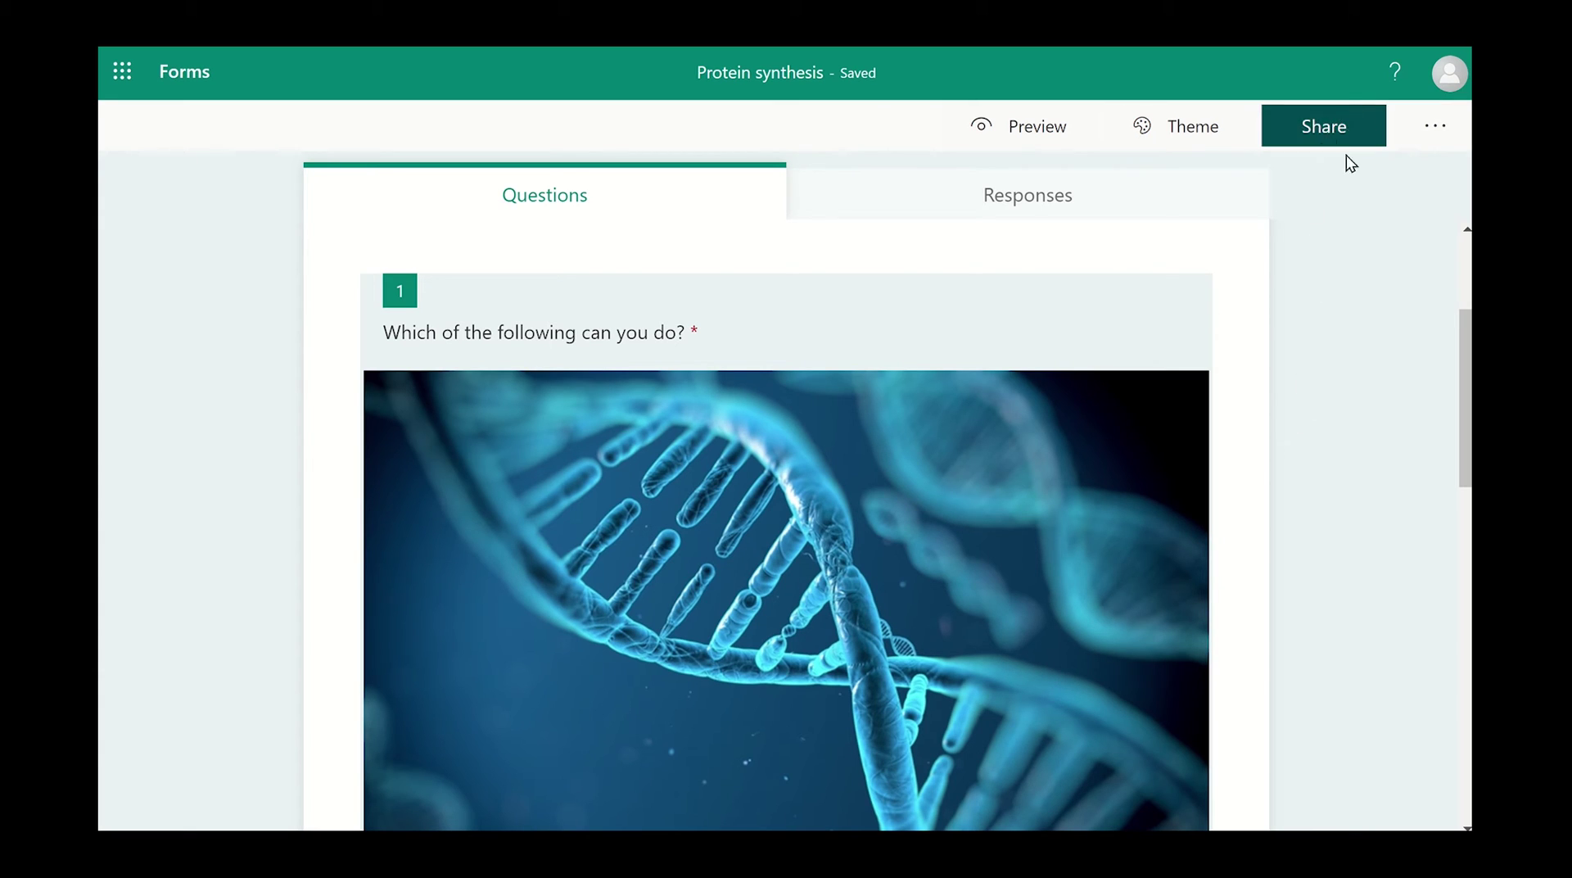
Enable 'Send email receipt to respondents' in the form Settings.
click(1433, 135)
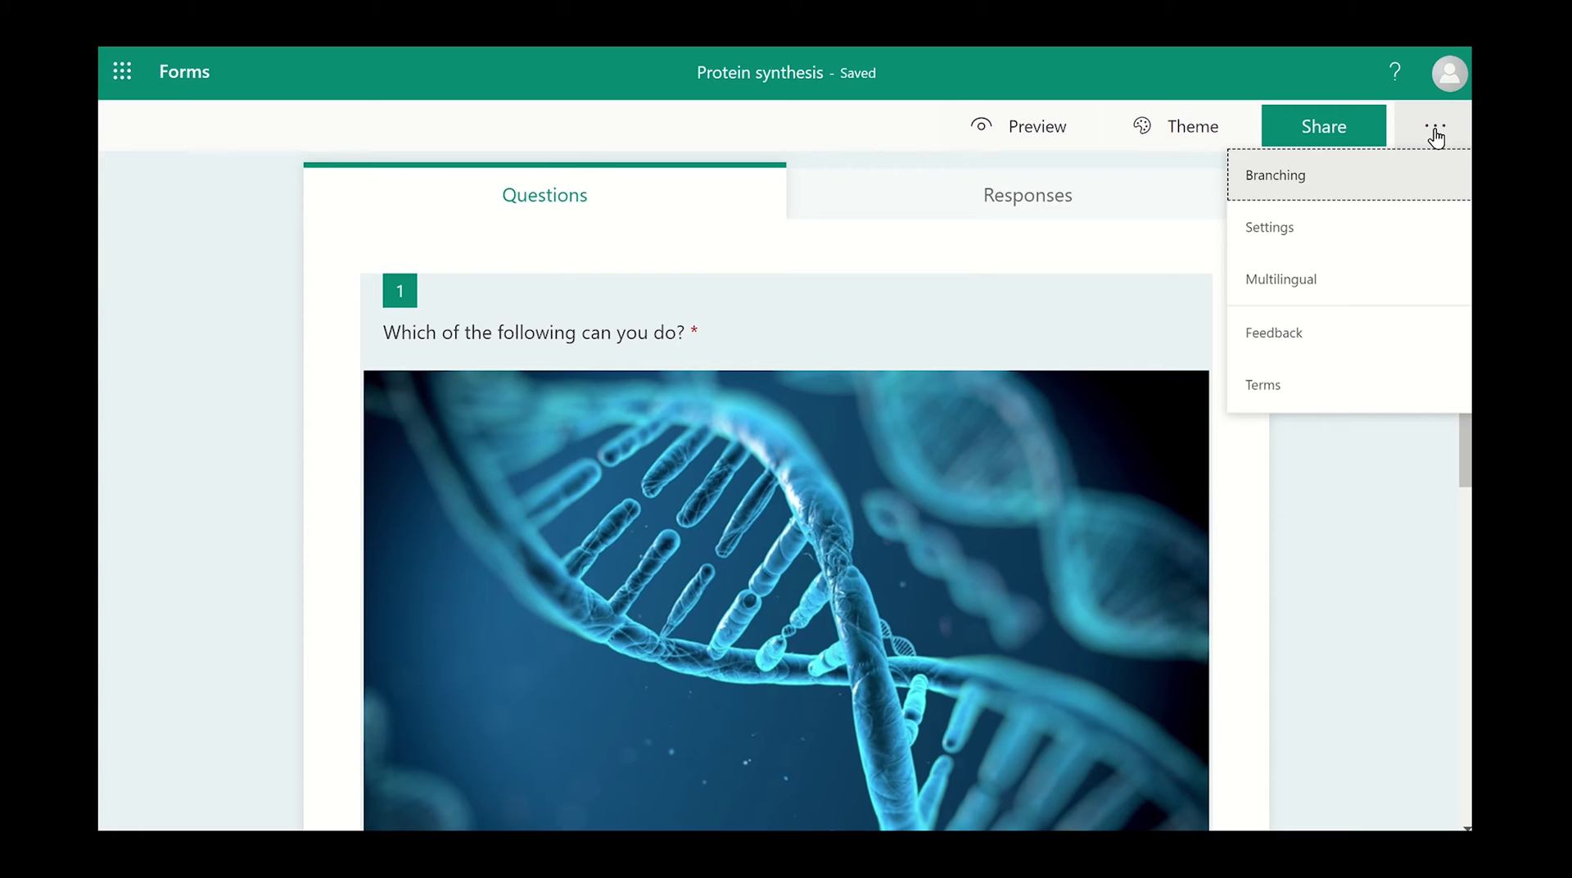
click(1332, 233)
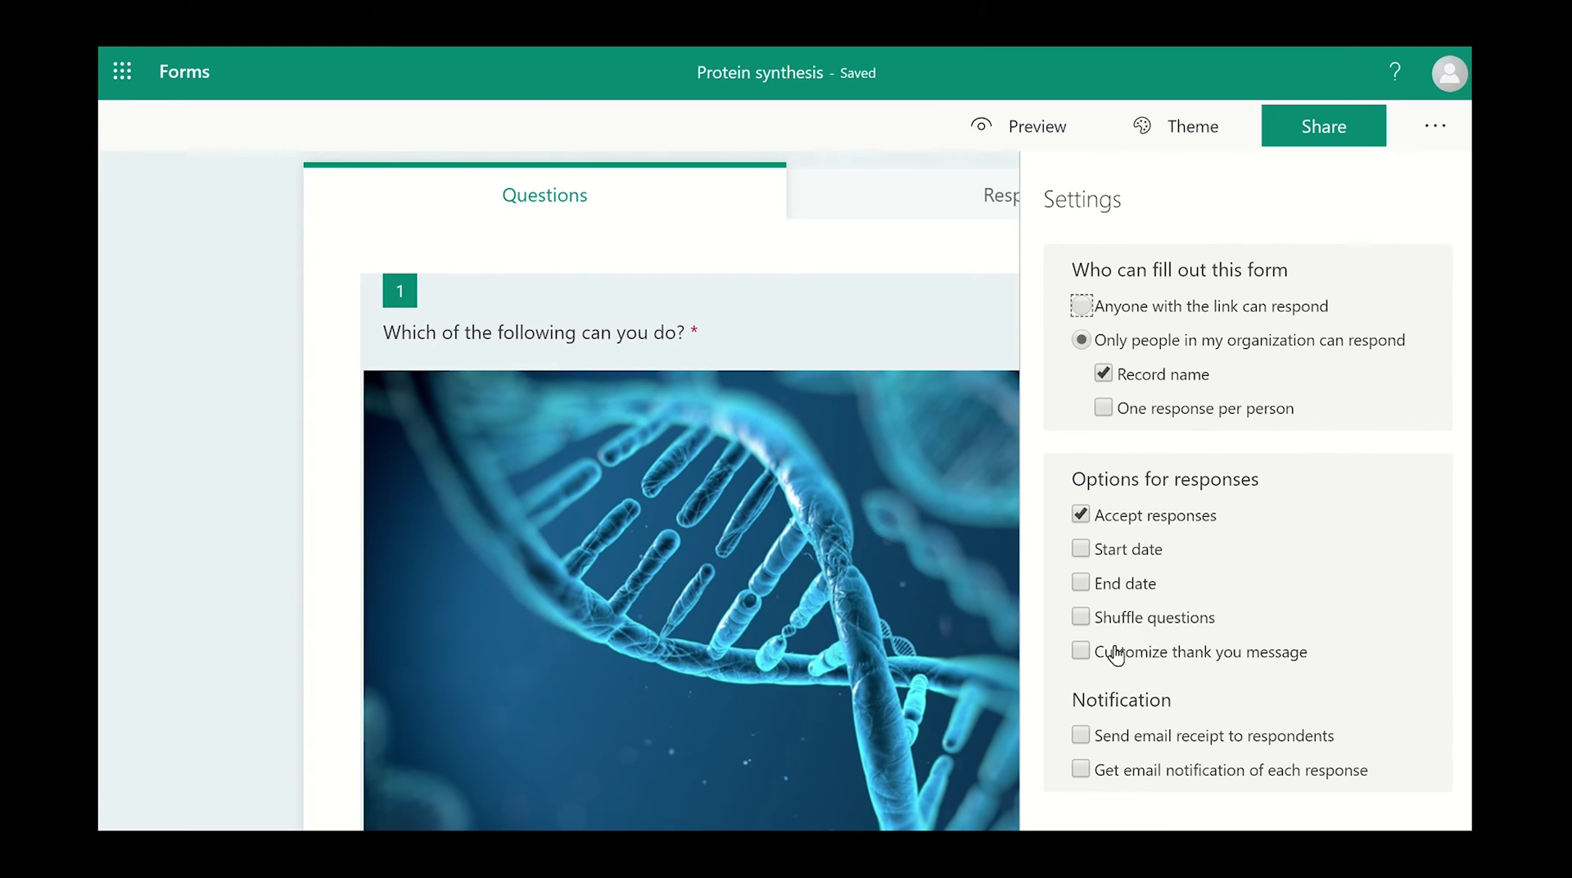
click(1083, 735)
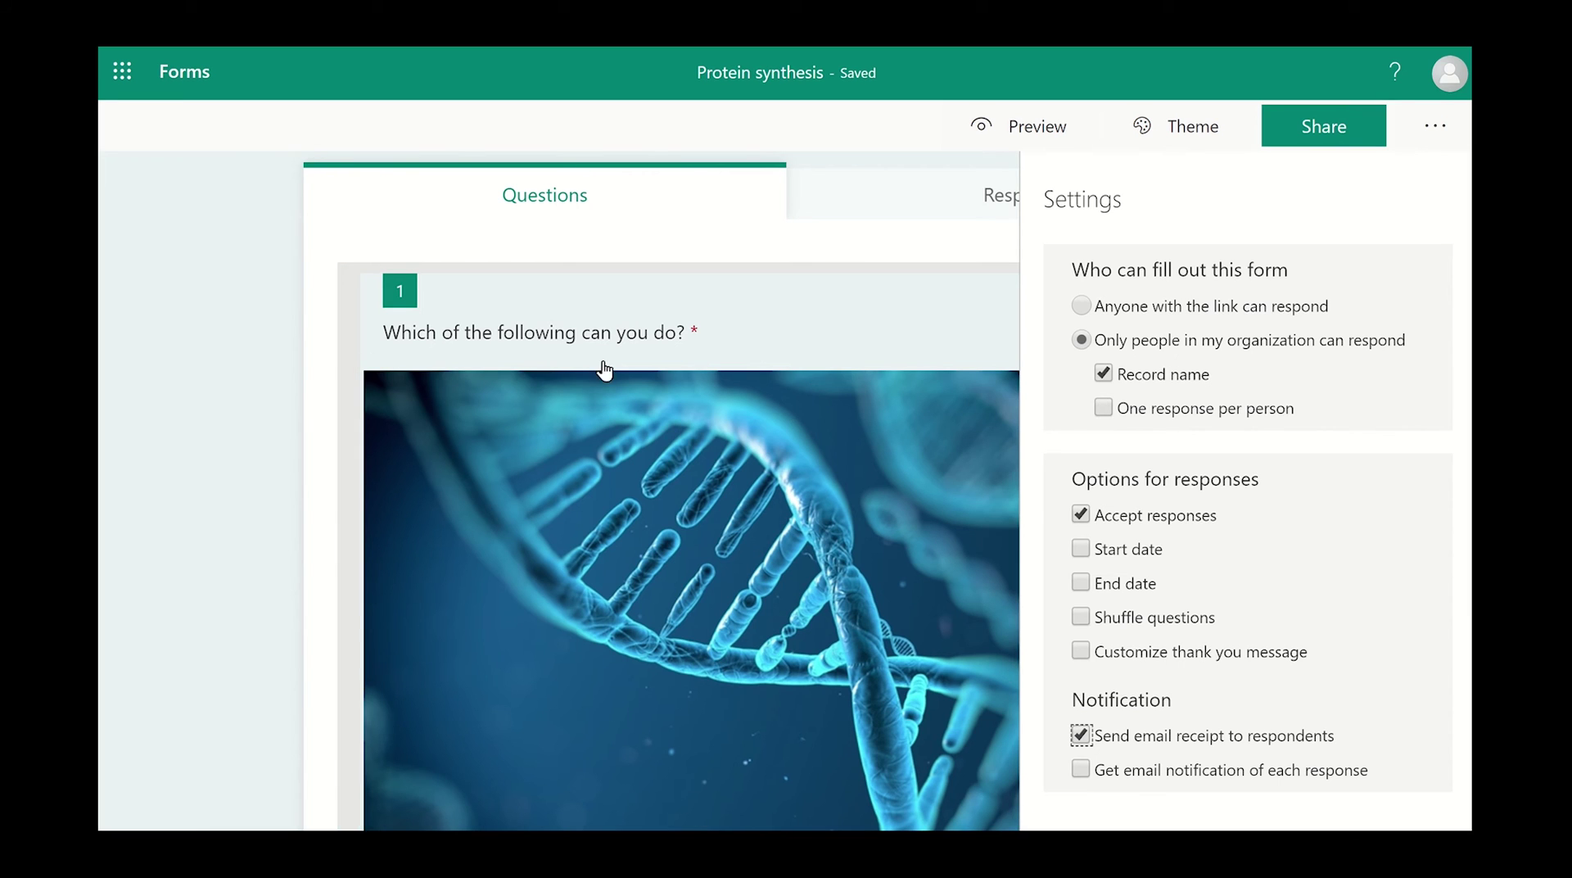
click(238, 368)
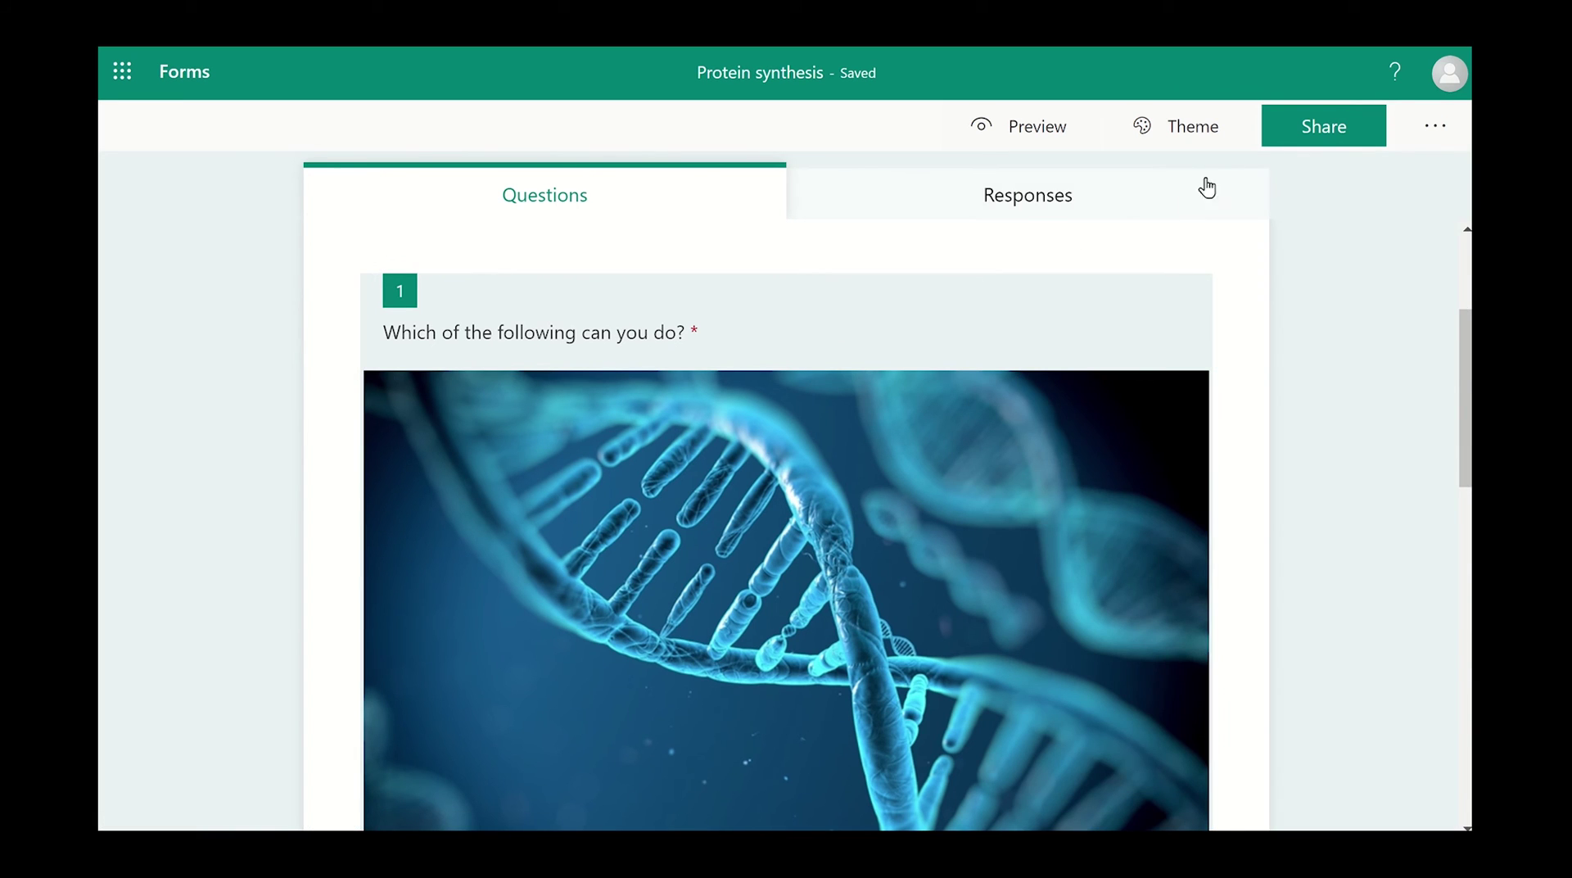
click(1188, 131)
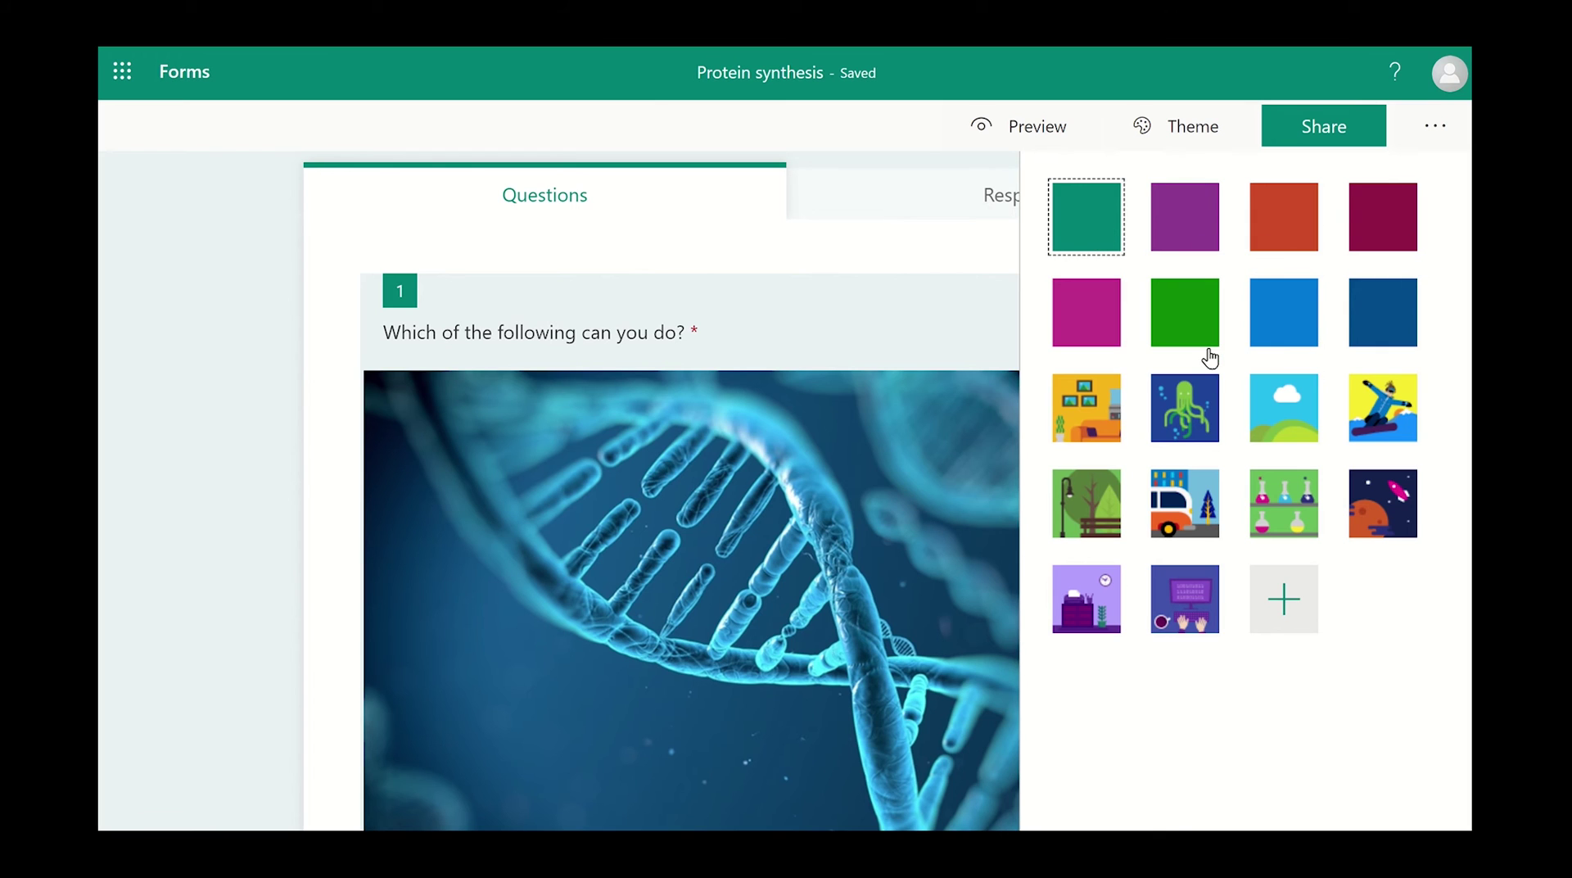
click(1285, 602)
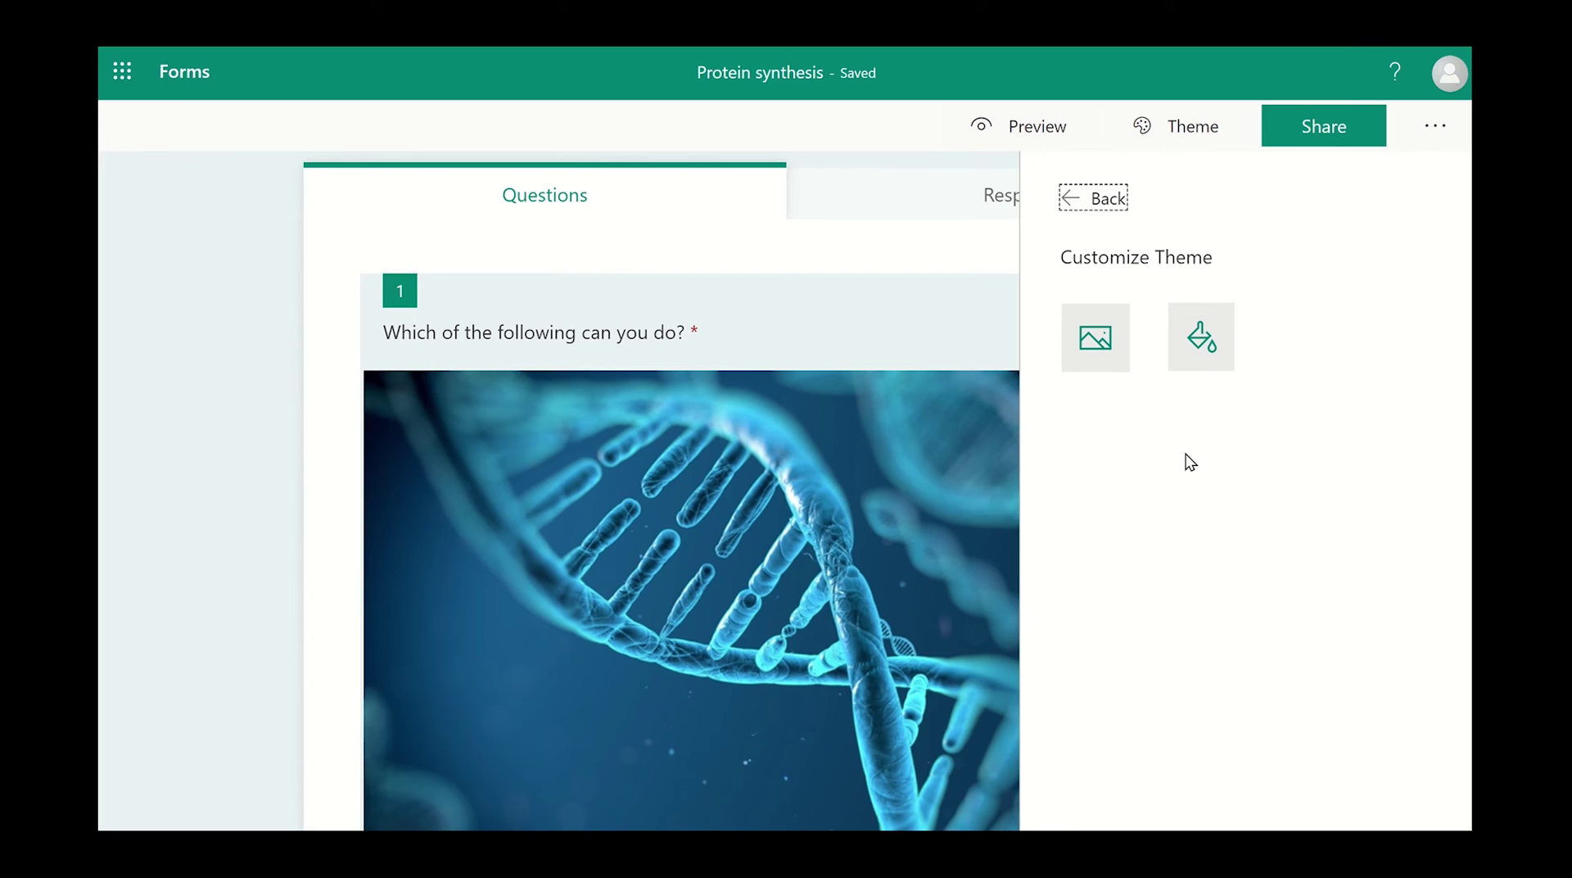
click(1095, 338)
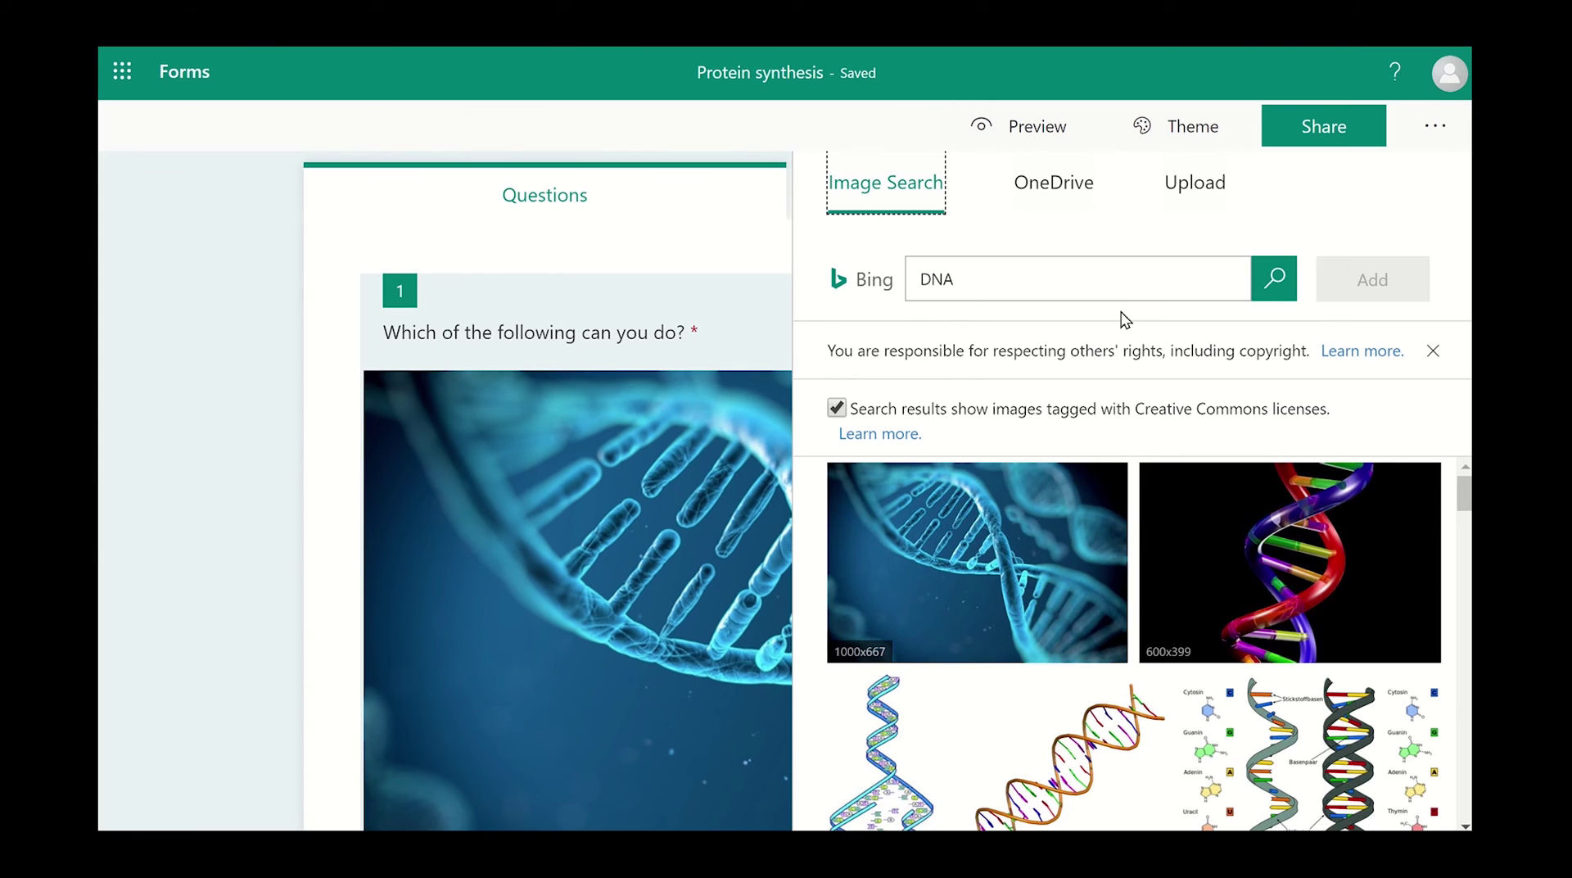
click(231, 327)
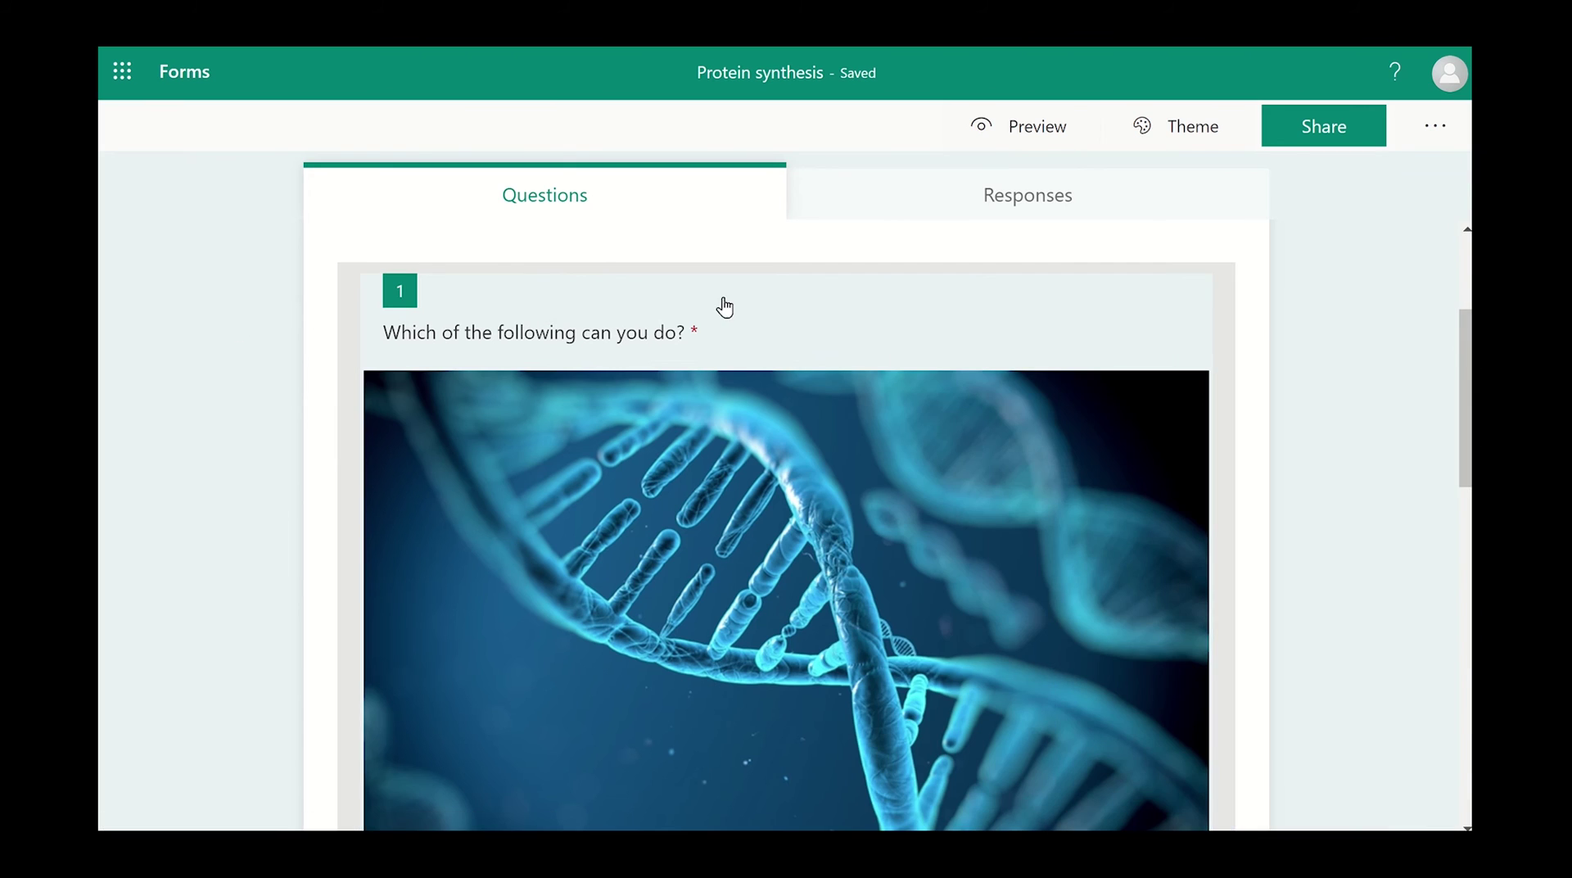
Keep responding limited to people in the organization and copy the response link.
click(1310, 138)
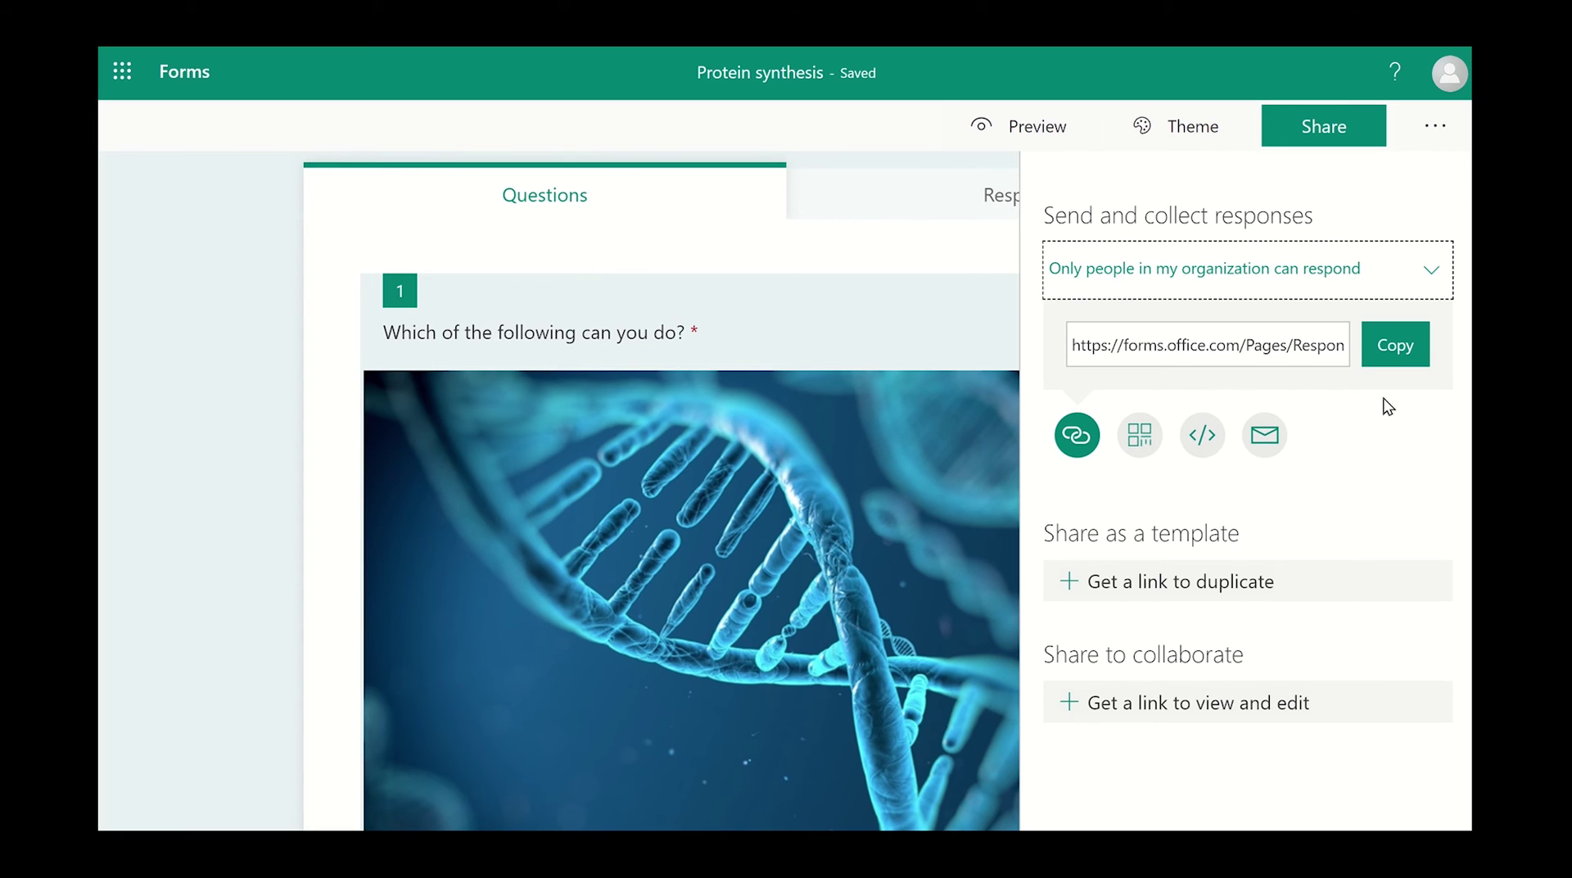
click(1433, 270)
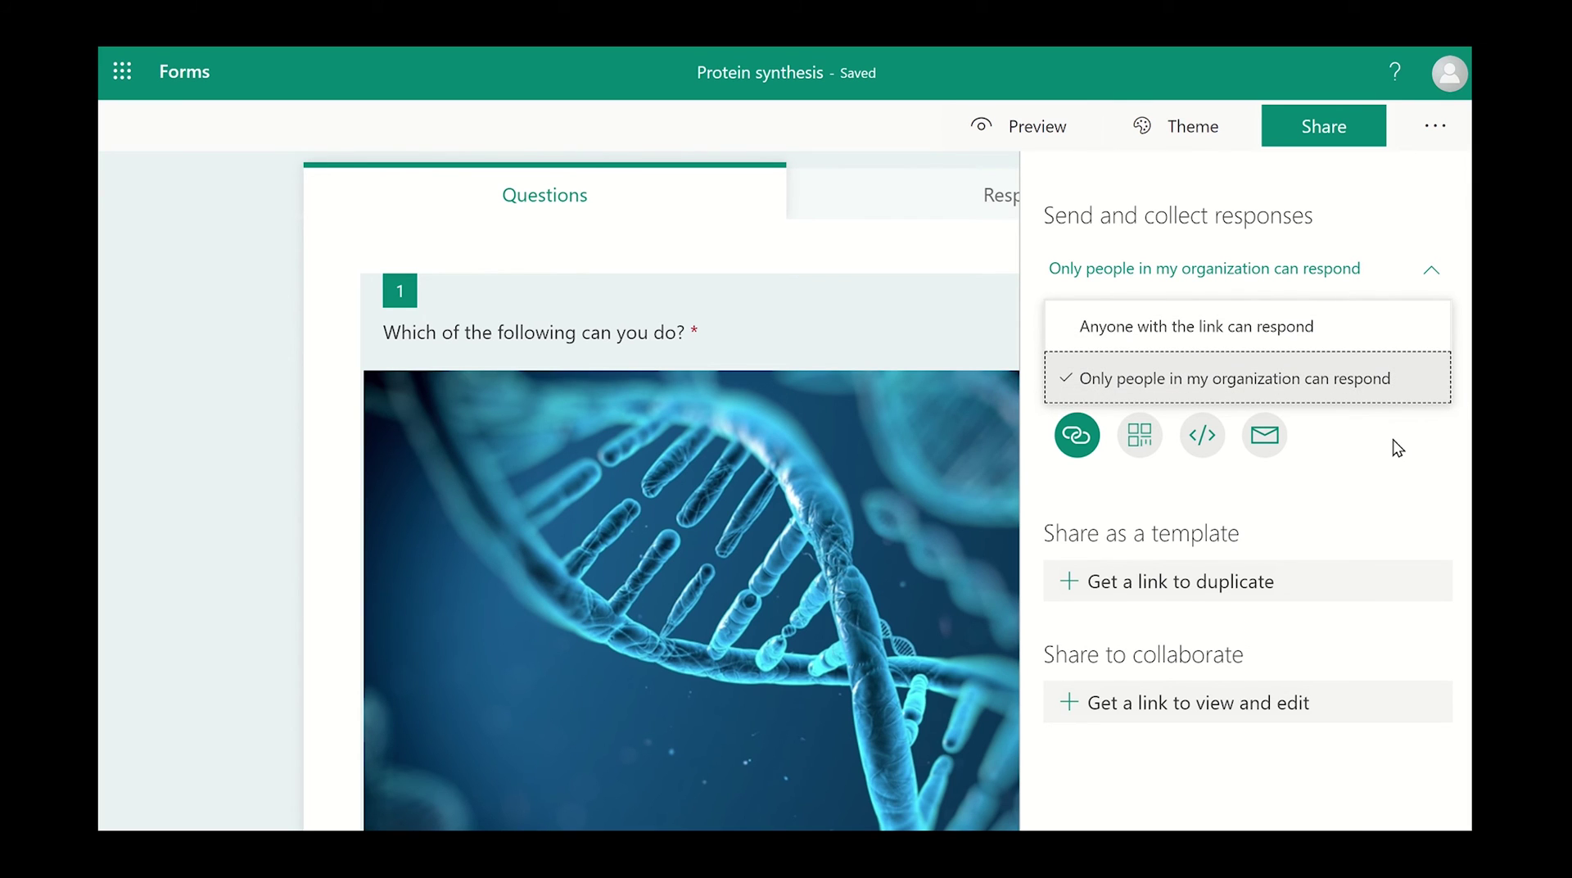
click(1350, 380)
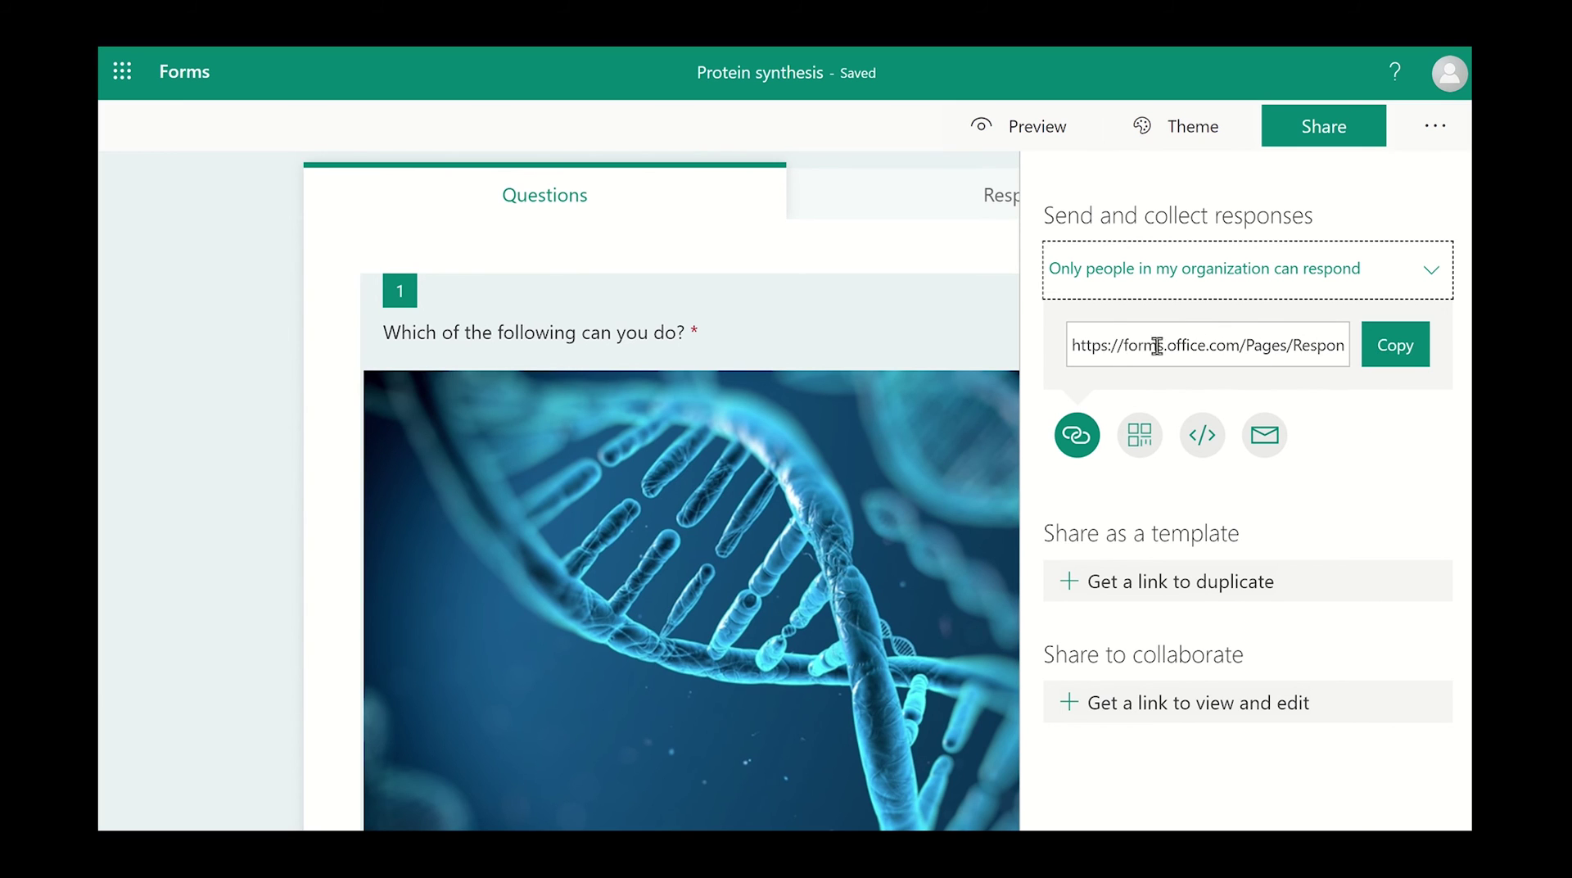
click(1401, 350)
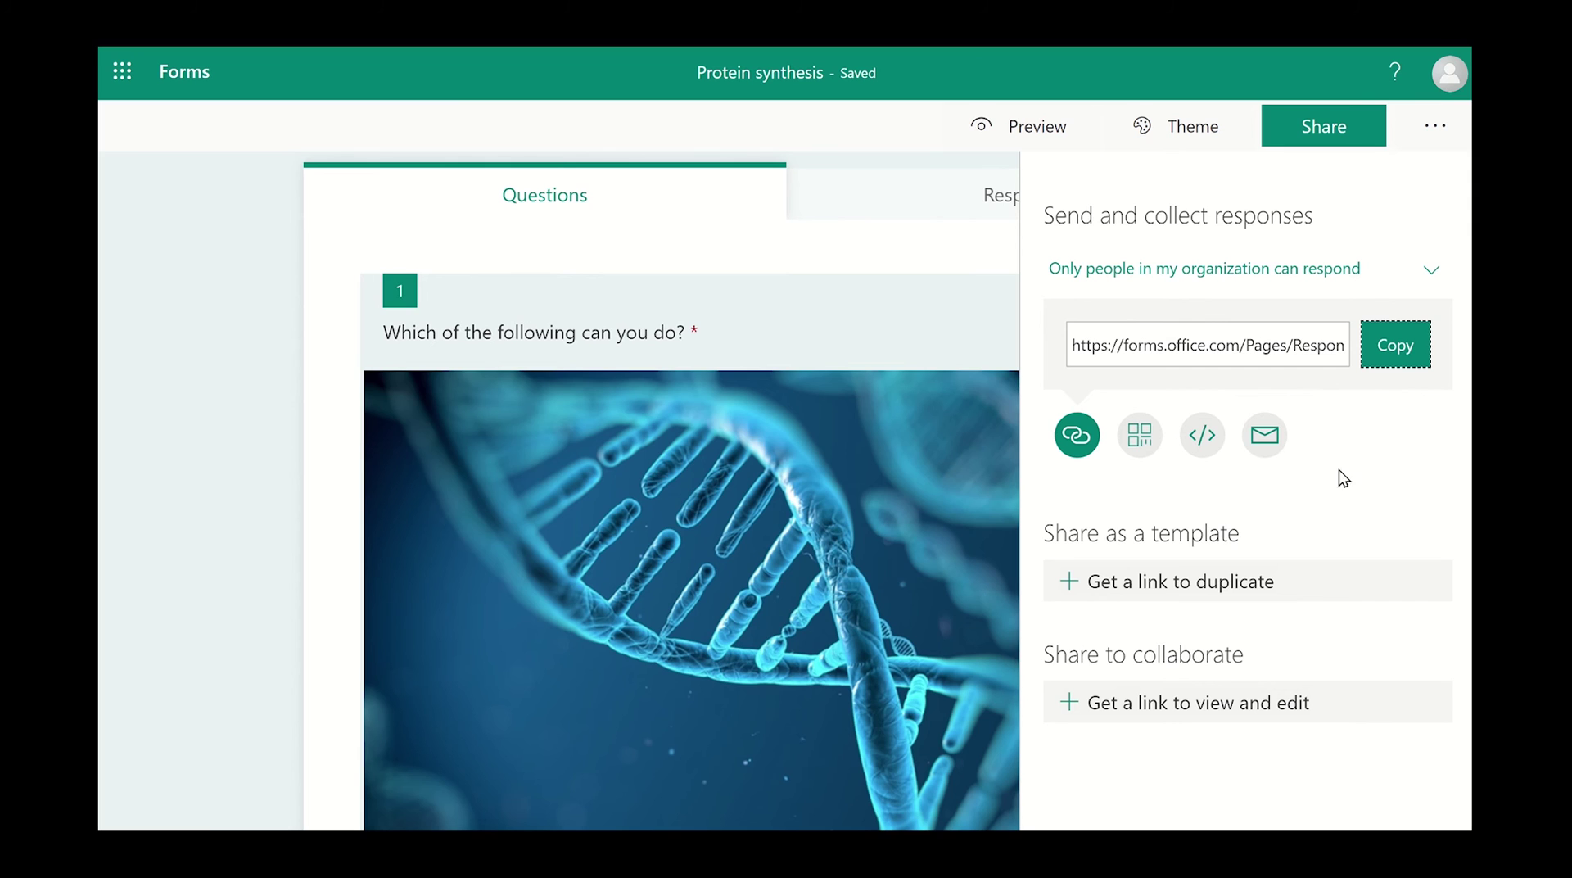
Copy the form's iframe embed code from the Share panel.
click(1149, 440)
click(1140, 490)
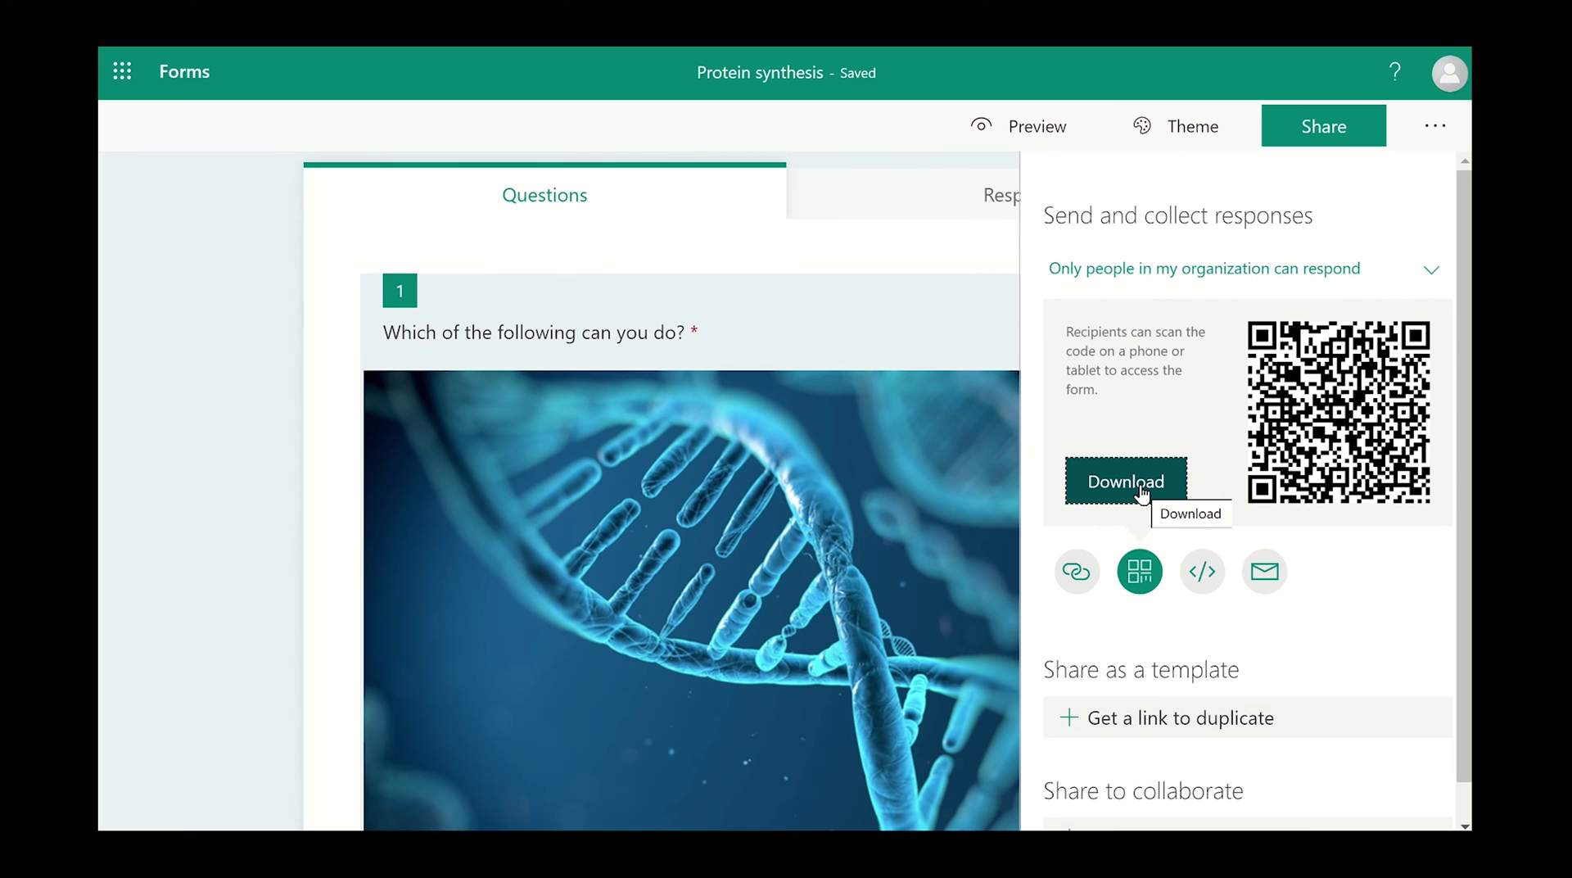
click(1205, 569)
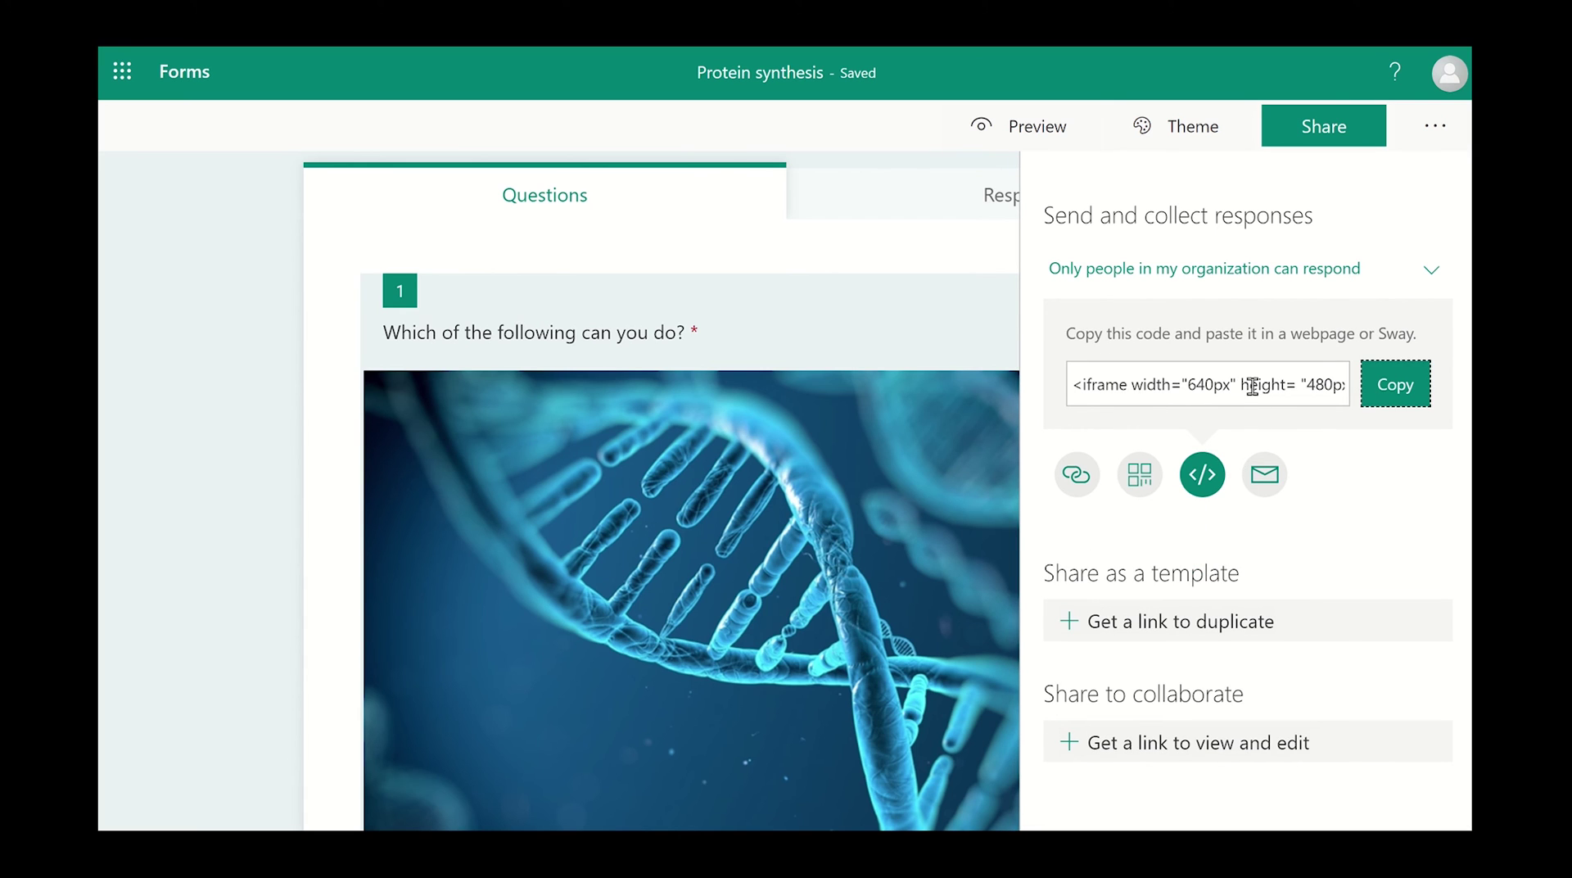
click(1394, 390)
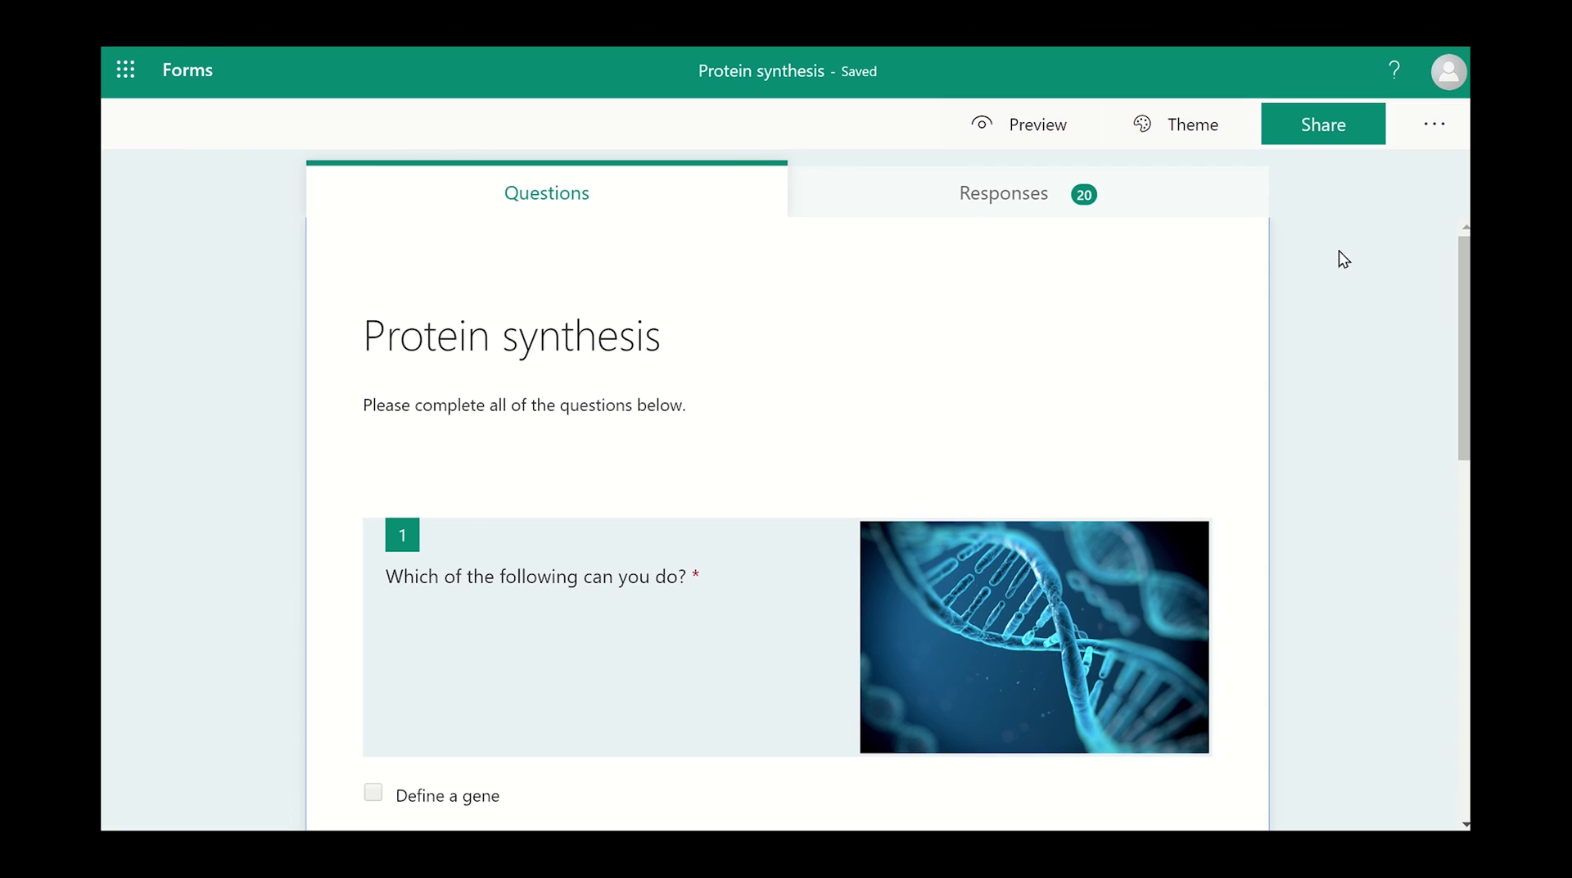
Review the responses summary: 20 responses, 00:43 average time, per-question charts.
click(1027, 200)
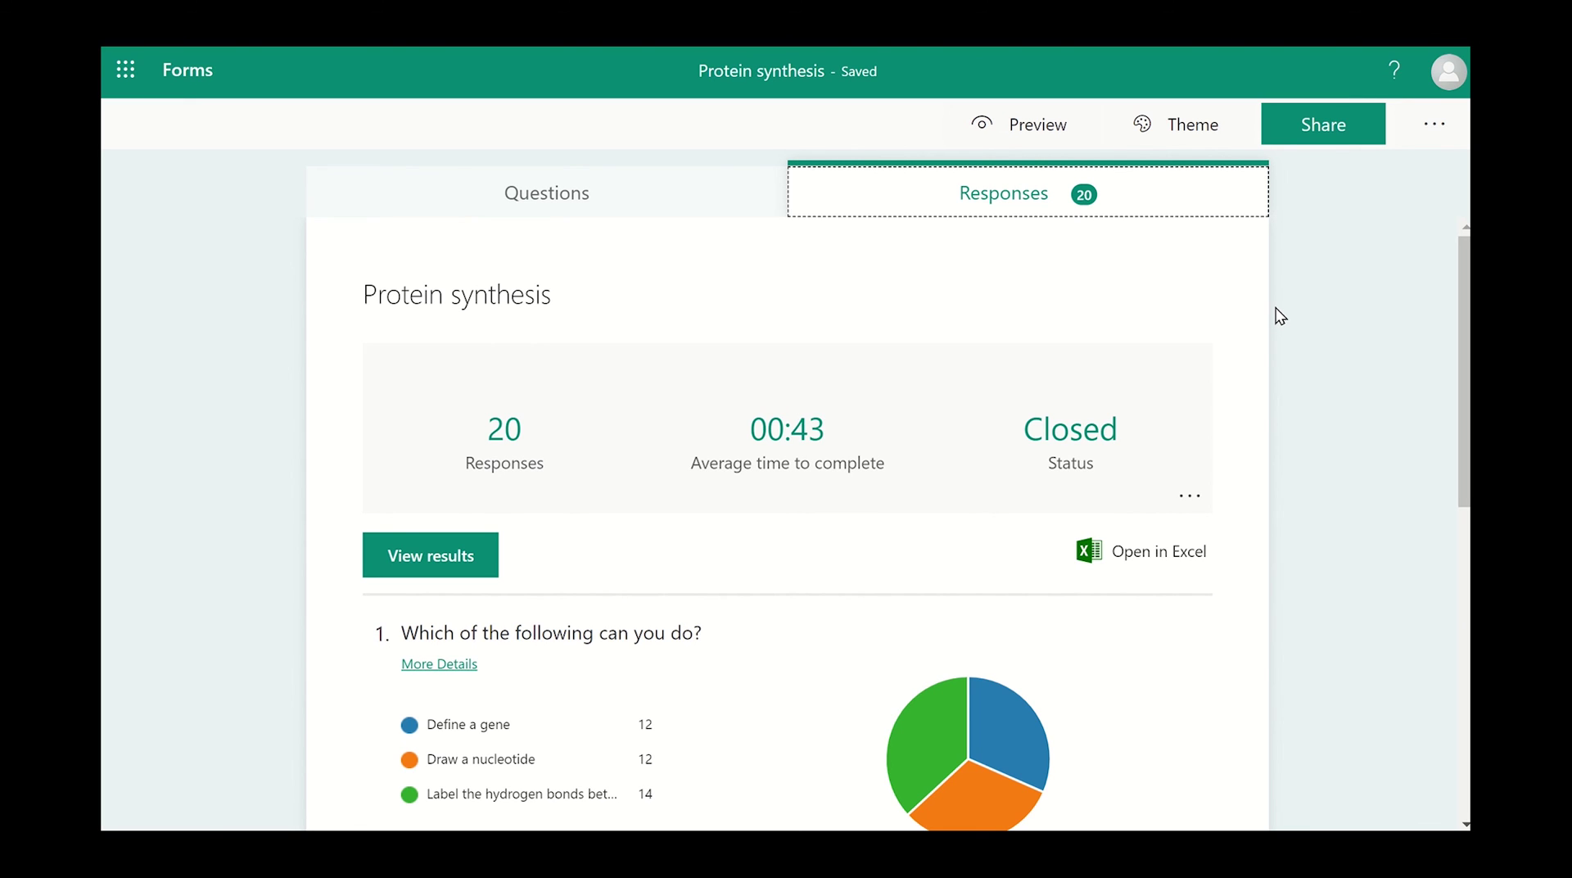
scroll(1284, 307, down, 8)
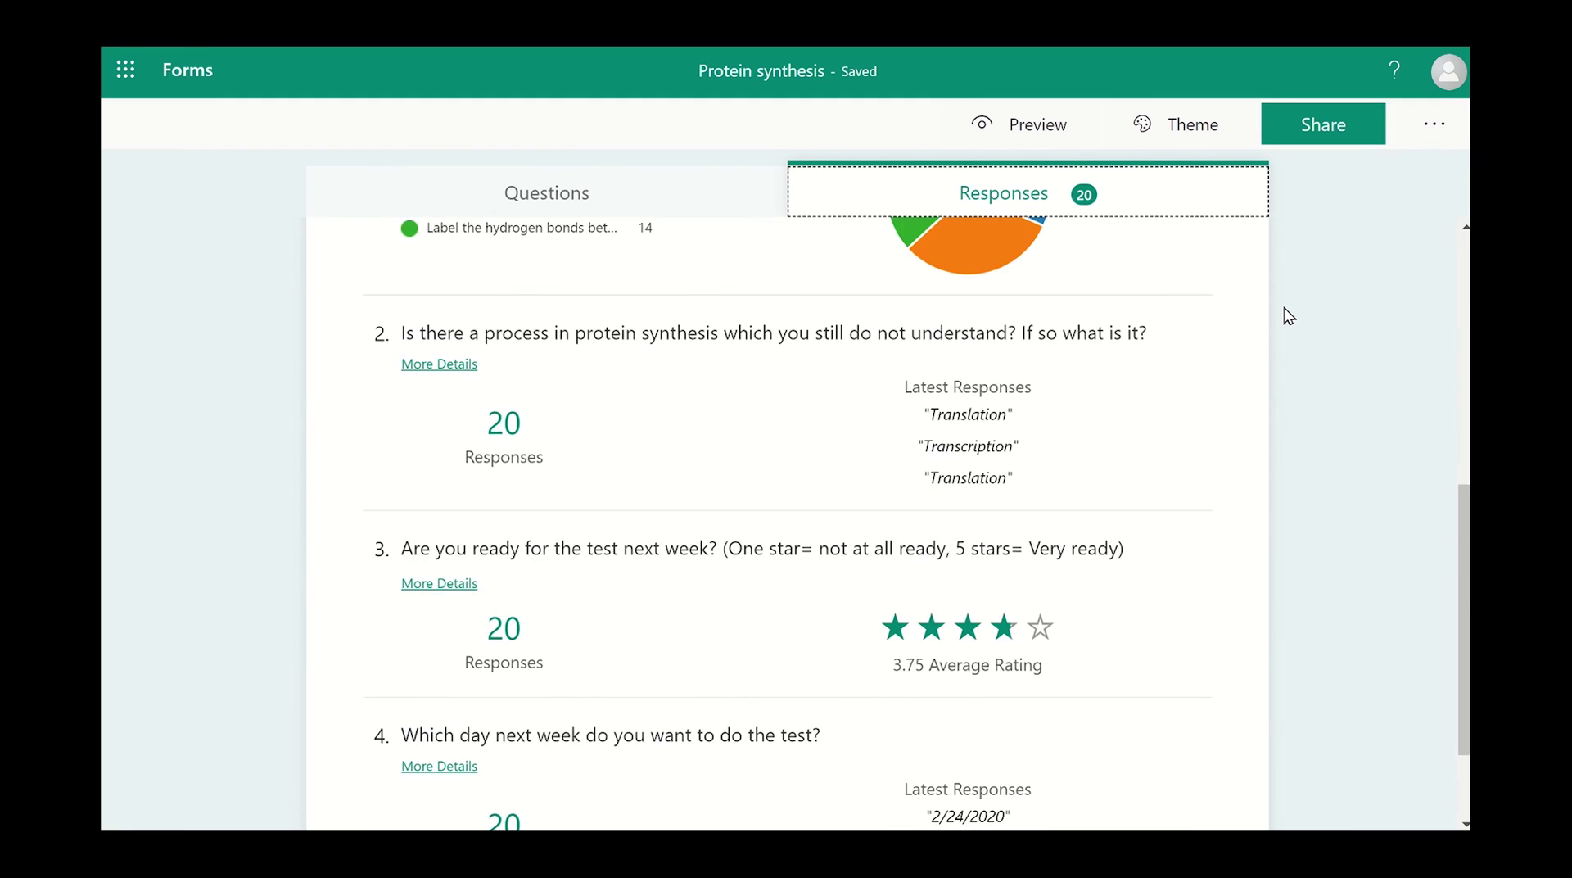
scroll(1284, 307, down, 1)
scroll(1284, 308, up, 9)
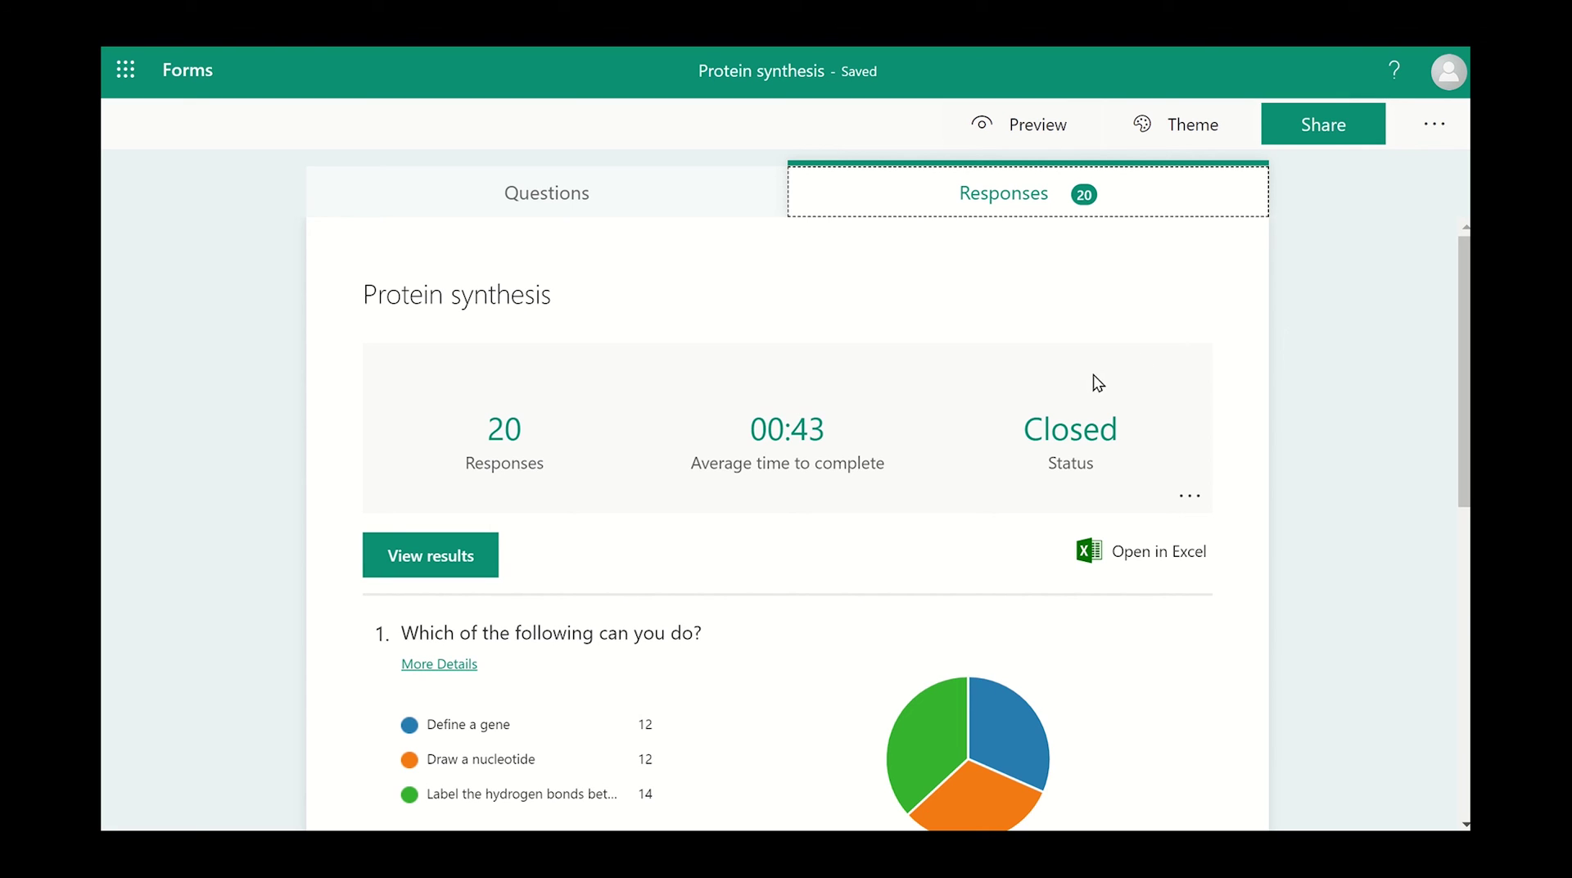
click(456, 558)
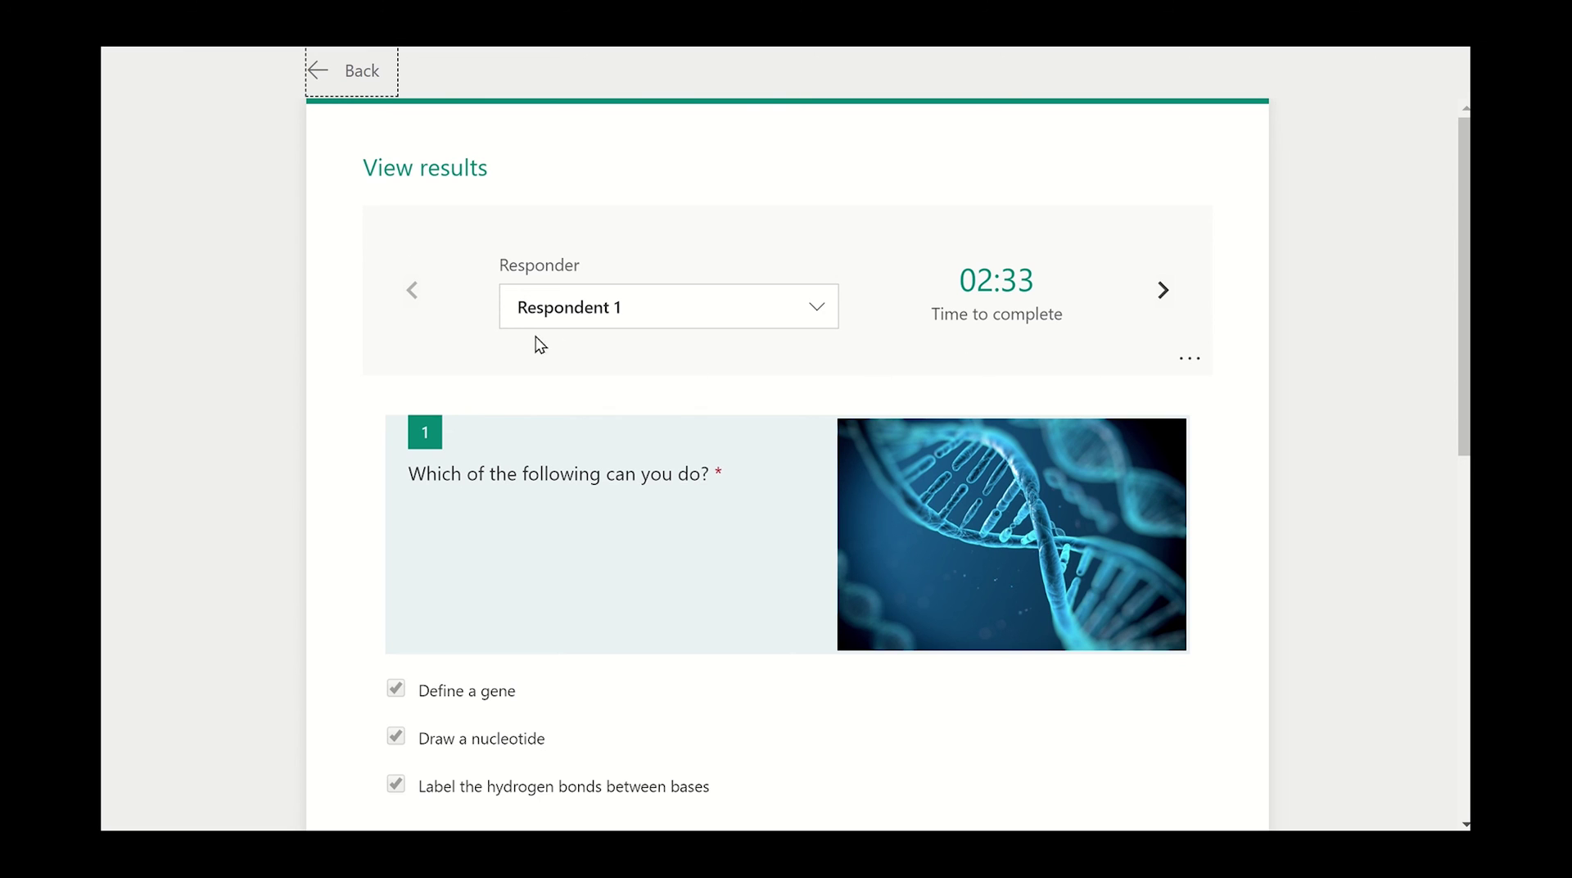
click(1187, 361)
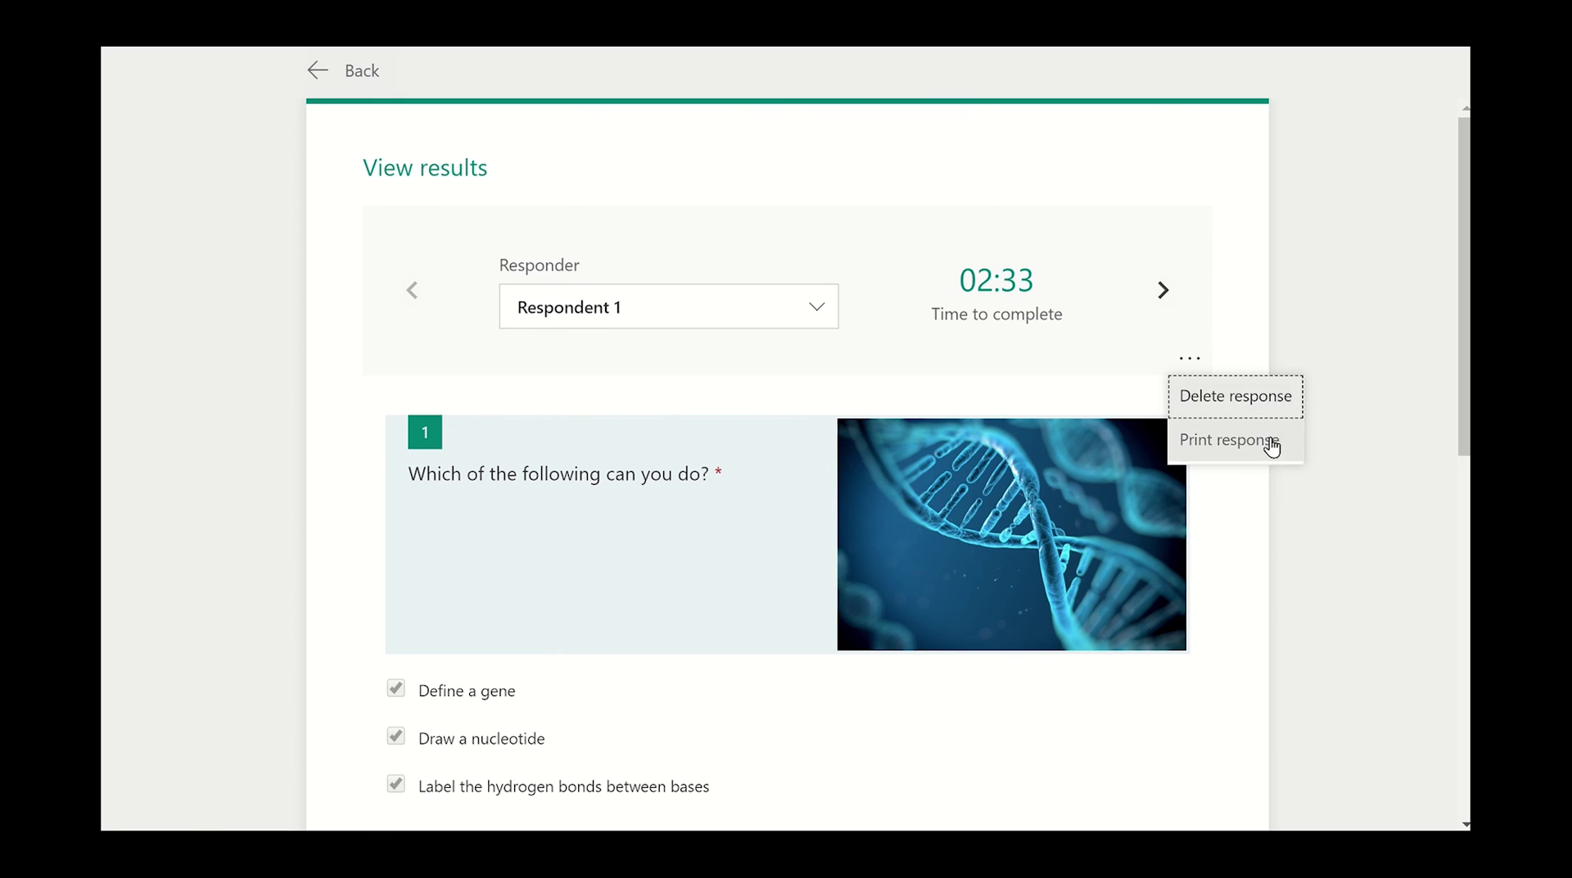
click(1362, 436)
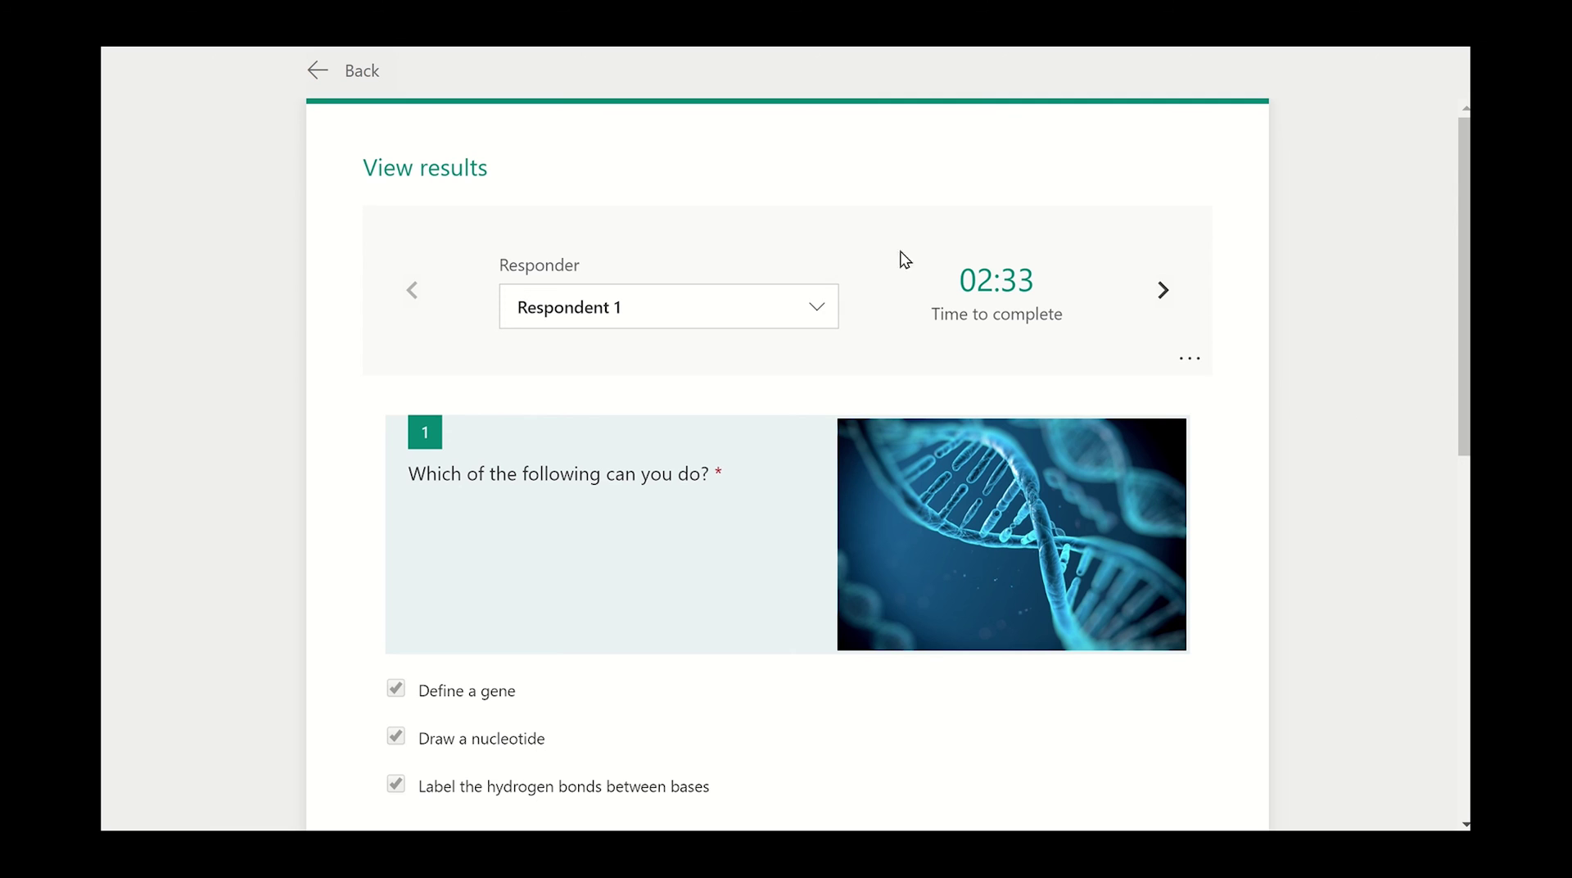
click(354, 72)
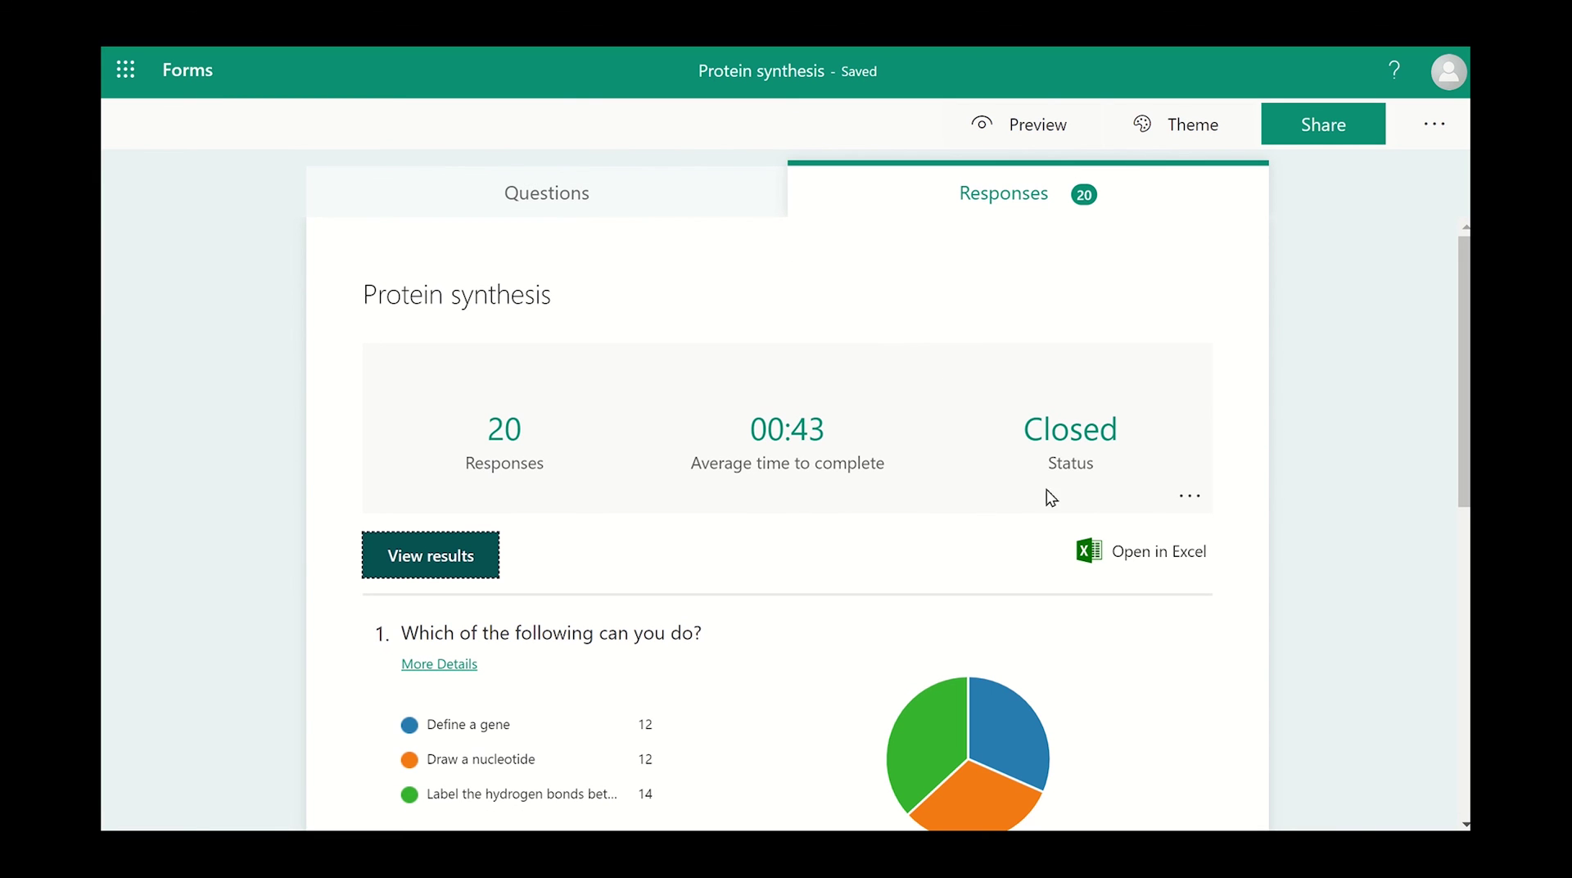
Export all 20 responses to the Excel workbook 'Protein synthesis(1-20)'.
click(1147, 557)
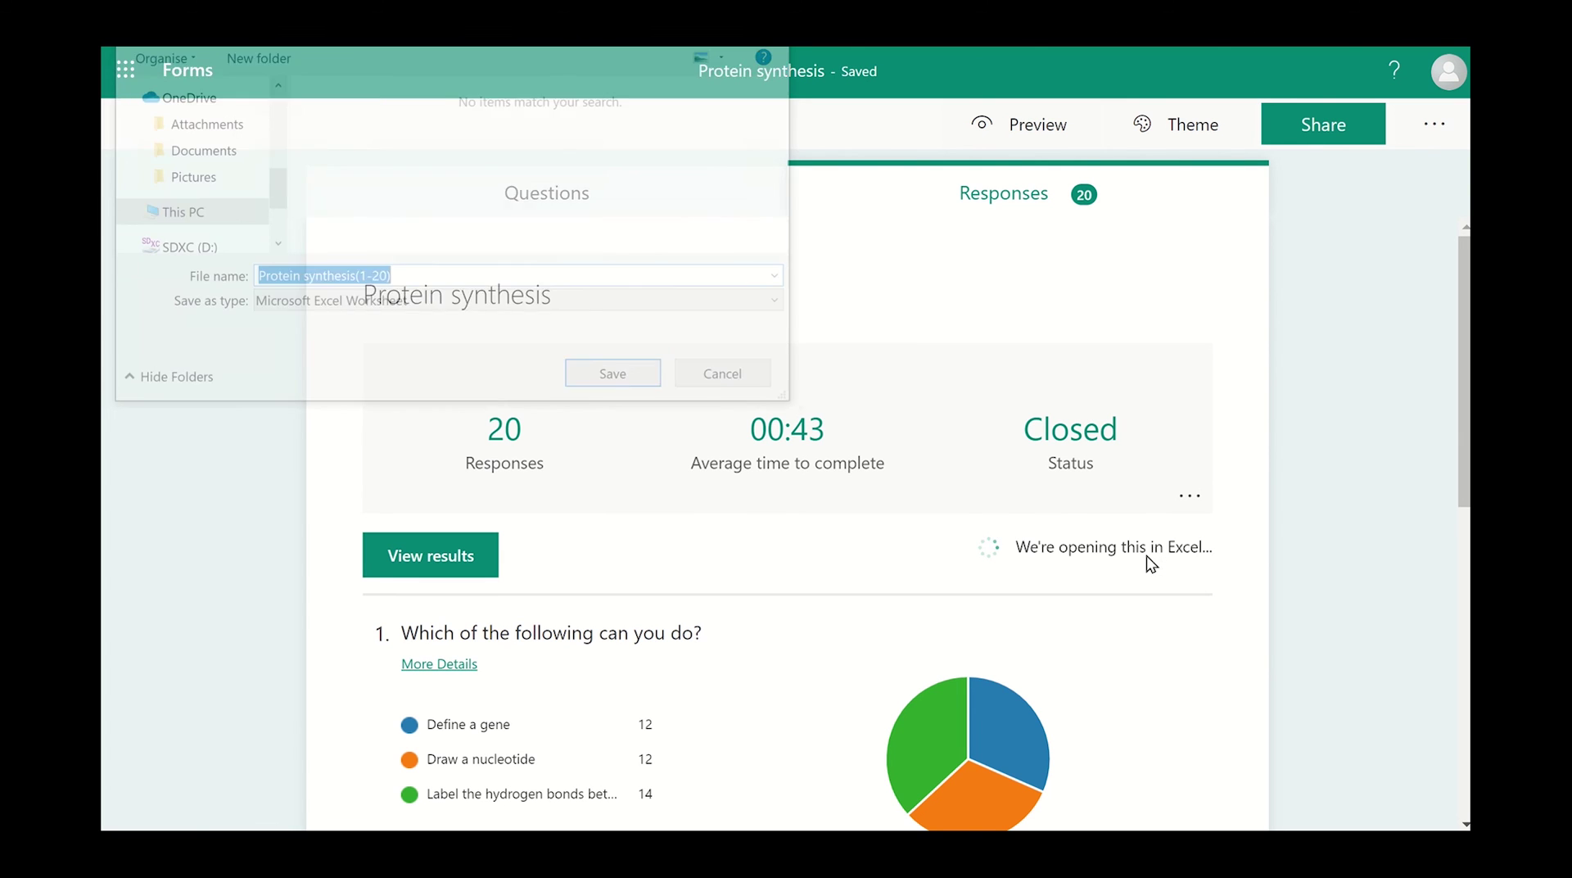